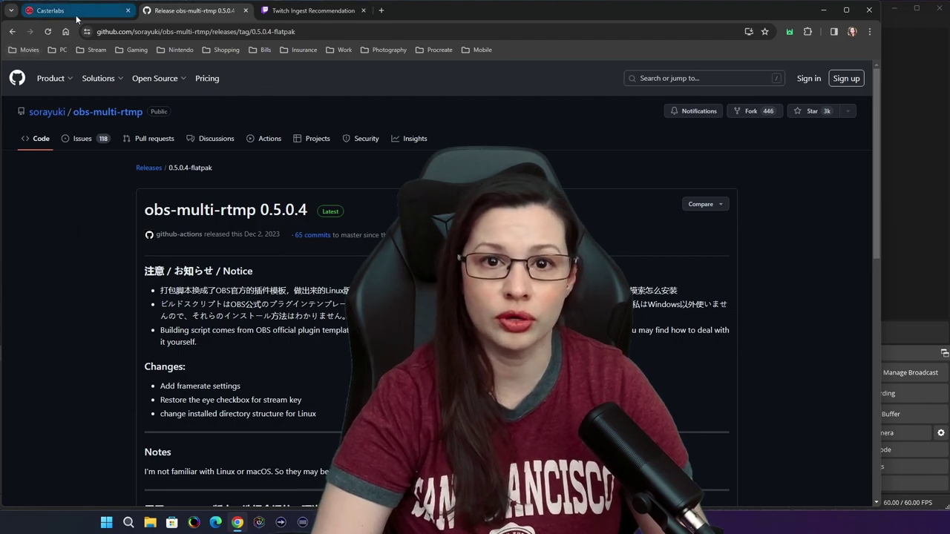
Switch to the casterlabs.co homepage advertising free widgets and alerts for live streamers
click(76, 14)
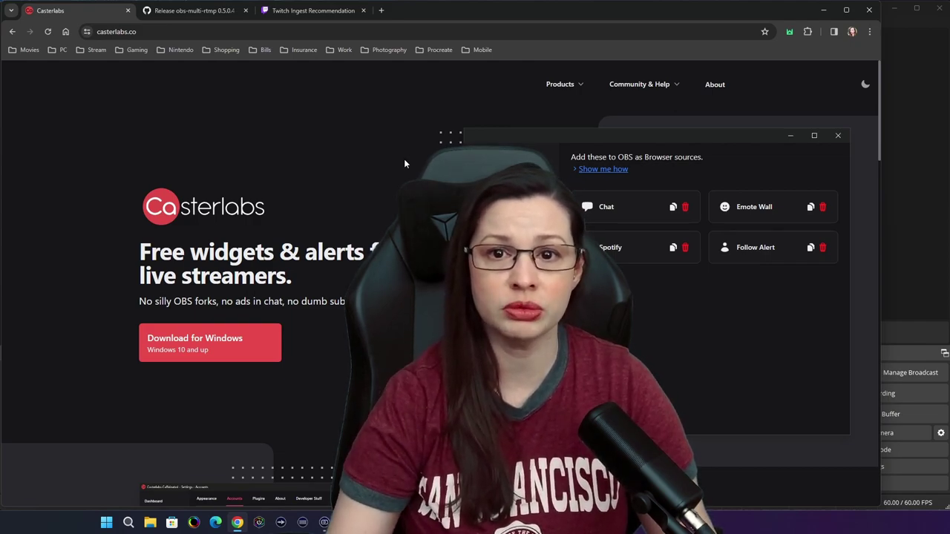
Switch to the Twitch Ingest Recommendation tab in Chrome
click(345, 12)
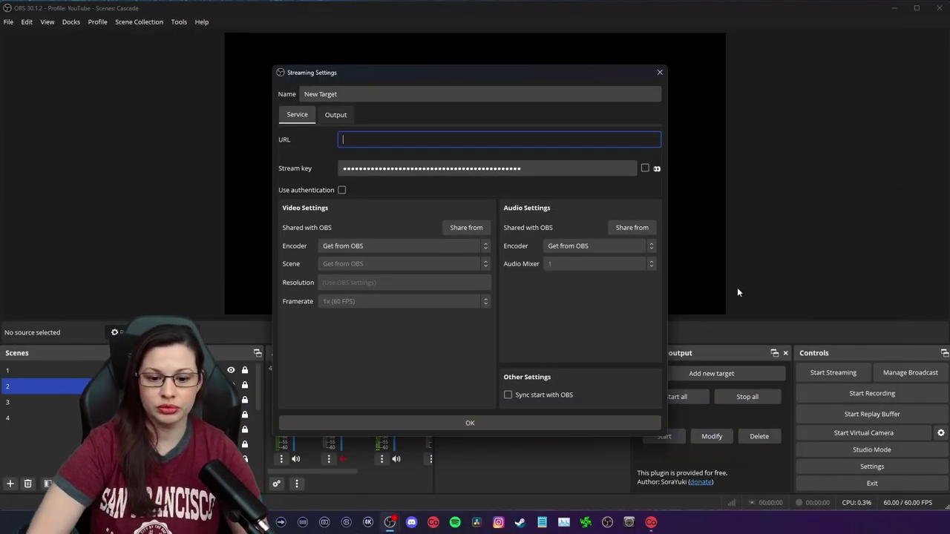
Copy the #1 US Central: Dallas, TX ingest URL from Twitch Help into OBS's target URL field
key(alt+Tab)
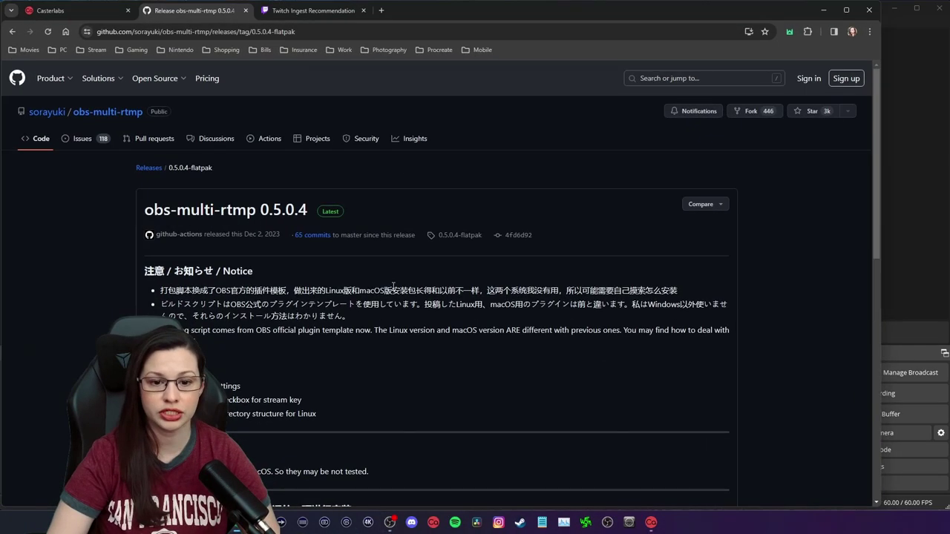
click(319, 12)
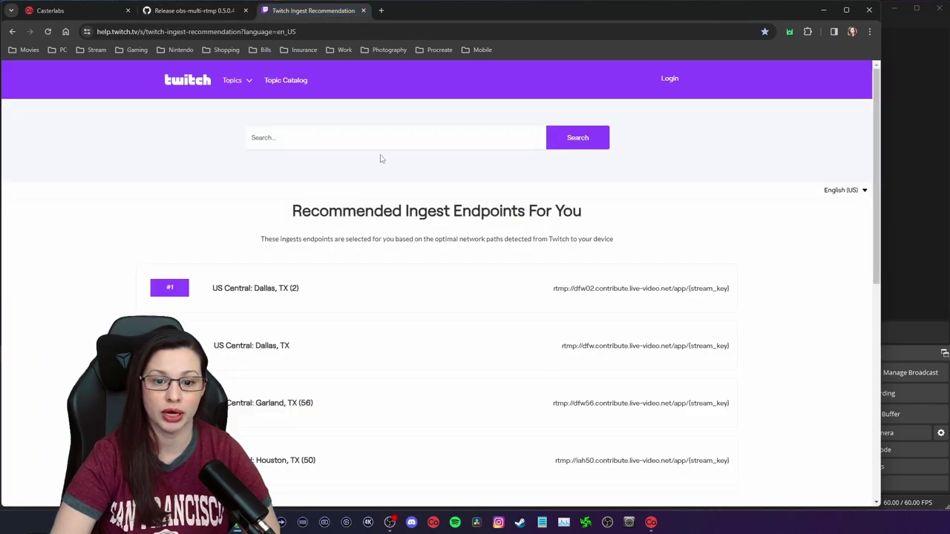
scroll(292, 139, down, 2)
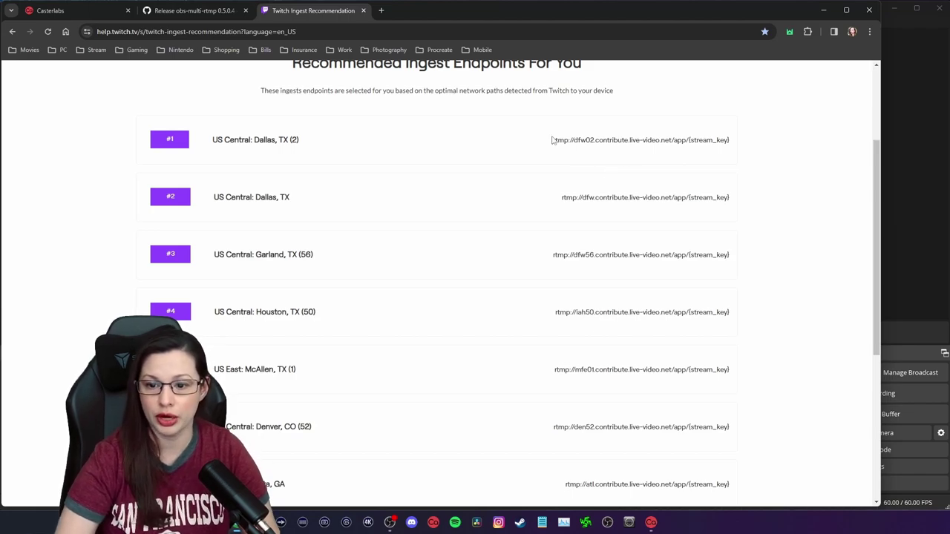
drag(554, 140, 737, 144)
right_click(736, 144)
click(700, 152)
click(823, 9)
click(383, 139)
key(ctrl+v)
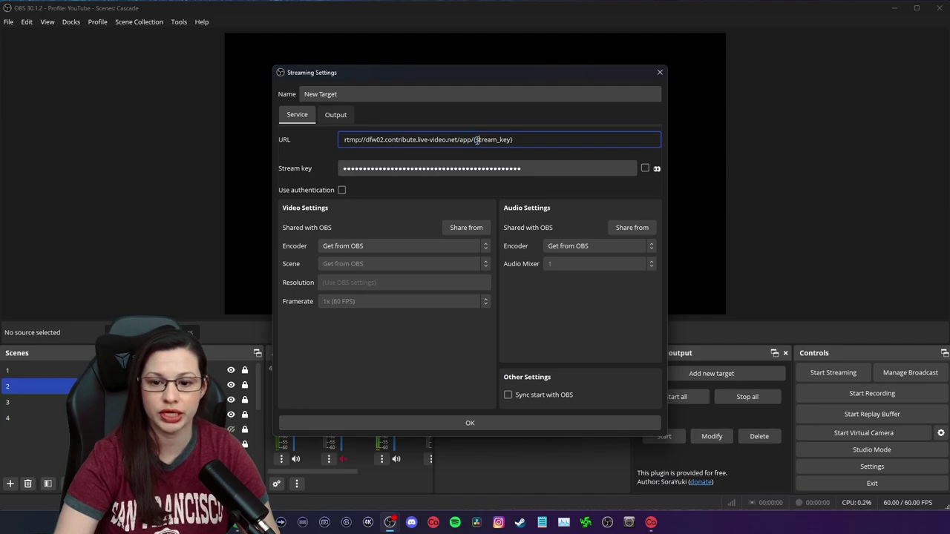
Rename the target to Twitch, enable Sync start with OBS, and save it
drag(475, 140, 507, 140)
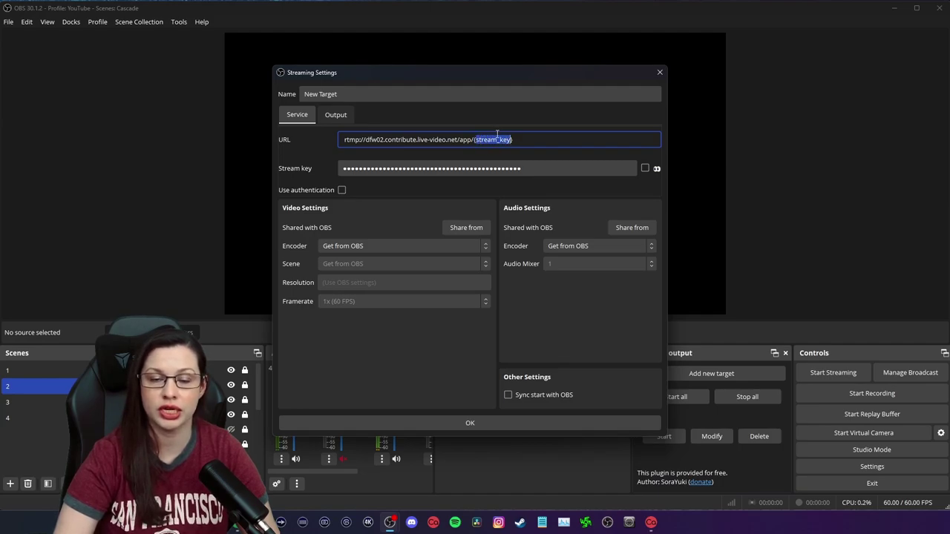
click(397, 95)
key(BackSpace)
key(BackSpace)
key(BackSpace)
key(BackSpace)
key(BackSpace)
key(BackSpace)
key(BackSpace)
key(BackSpace)
key(BackSpace)
key(BackSpace)
text(Twitch)
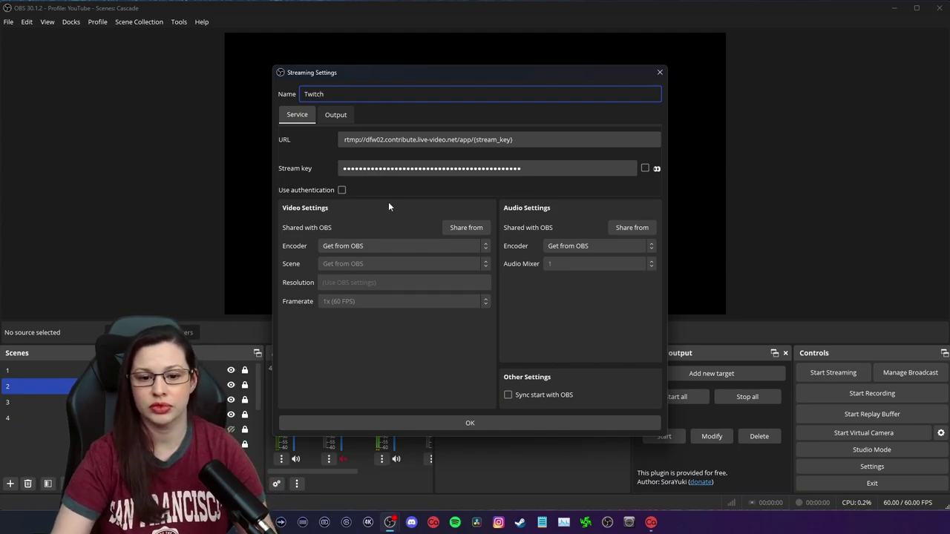
click(508, 395)
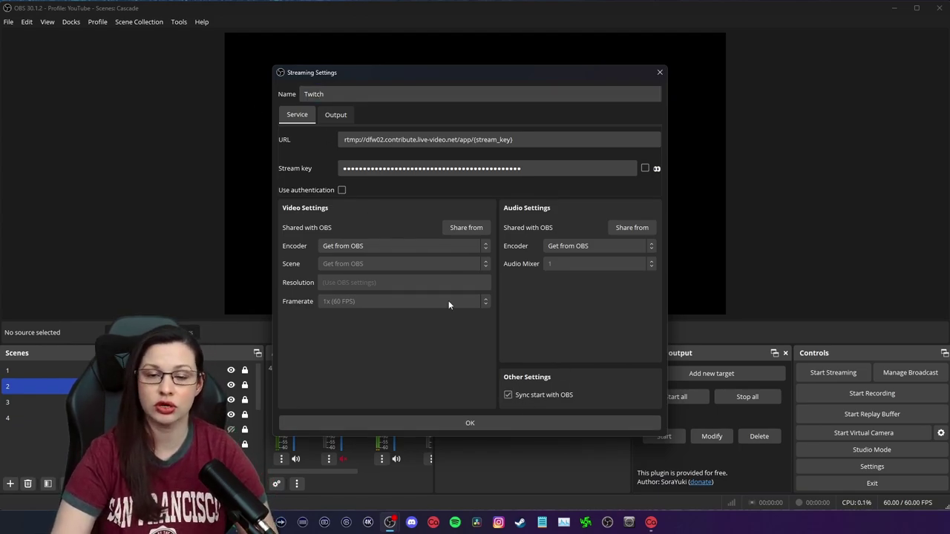
click(498, 423)
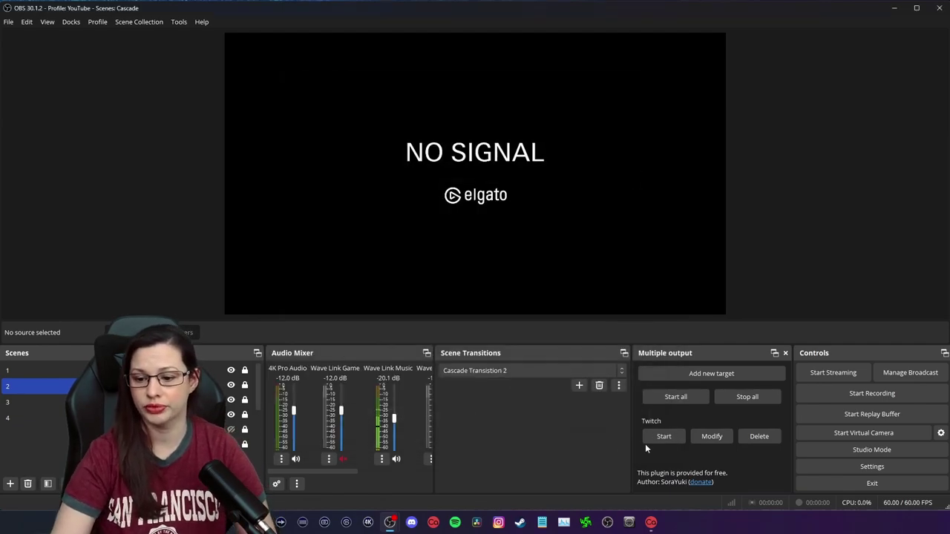
Add a second OBS output target named Kick with Sync start with OBS enabled
click(701, 378)
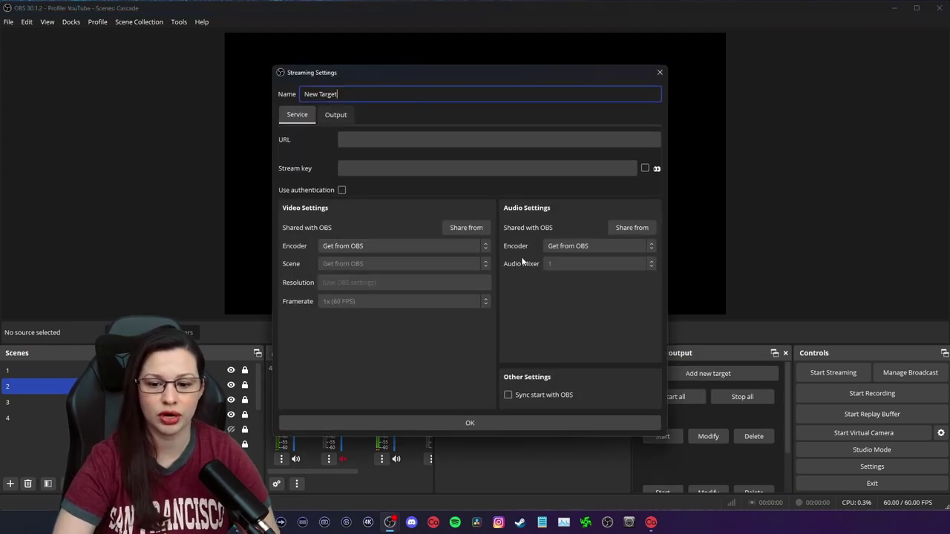
click(507, 395)
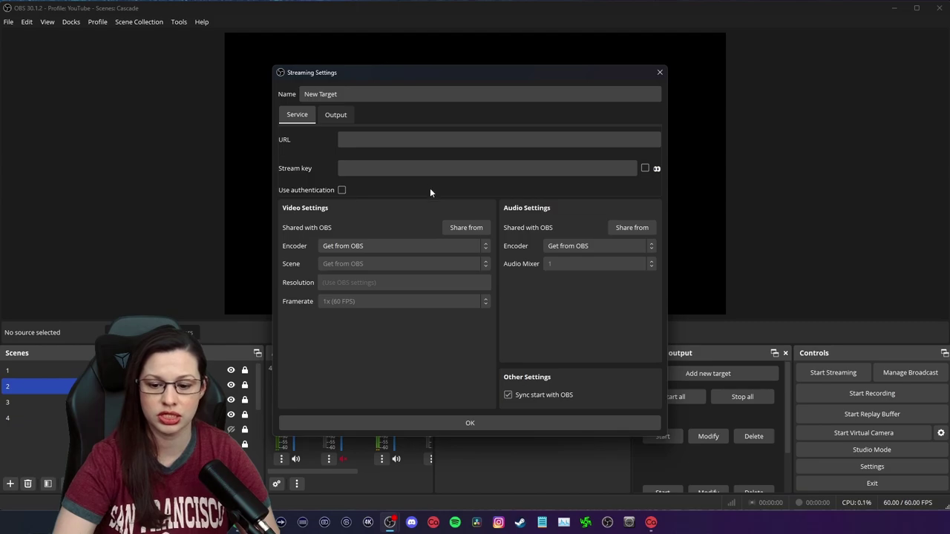
click(358, 138)
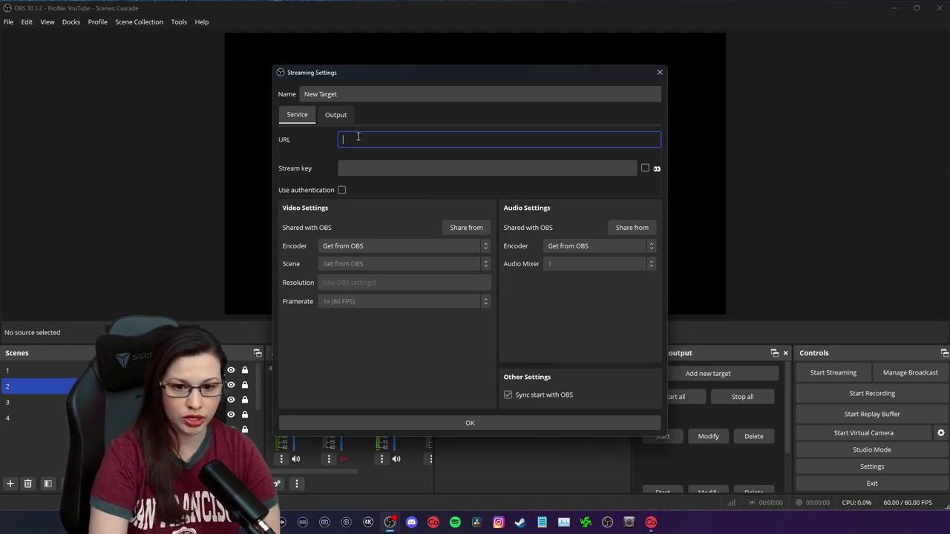
triple_click(365, 94)
text(Kick)
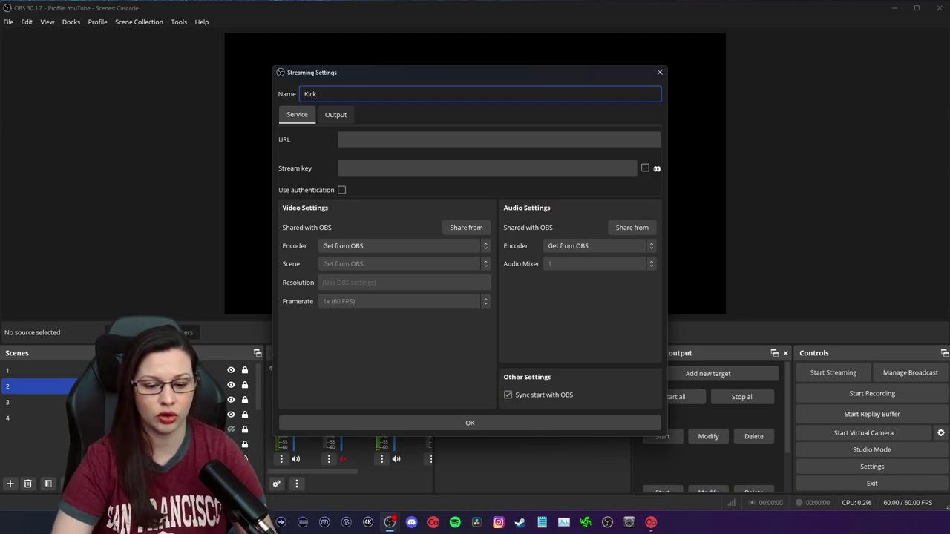
key(alt+Tab)
click(382, 10)
Copy the Stream URL from Kick's Settings > Stream Key page into the Kick target's URL
click(357, 245)
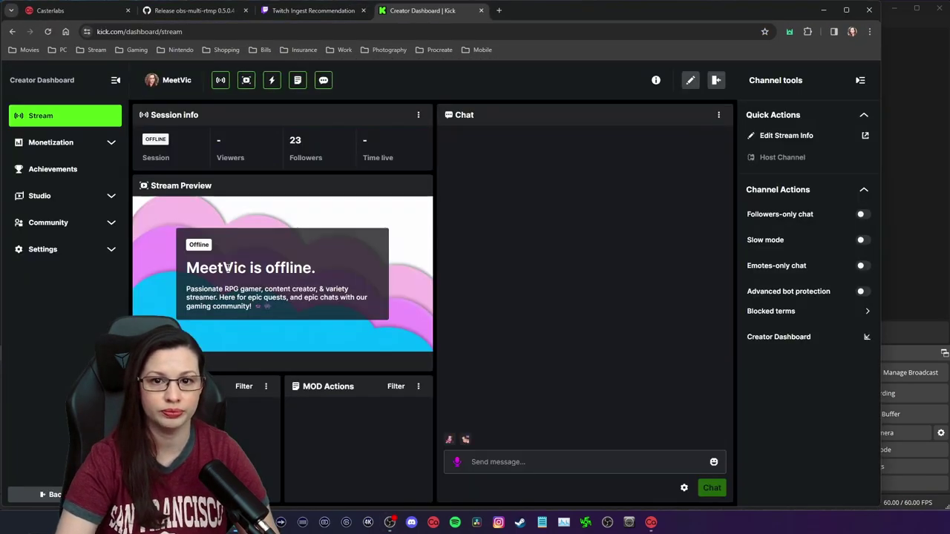
click(41, 249)
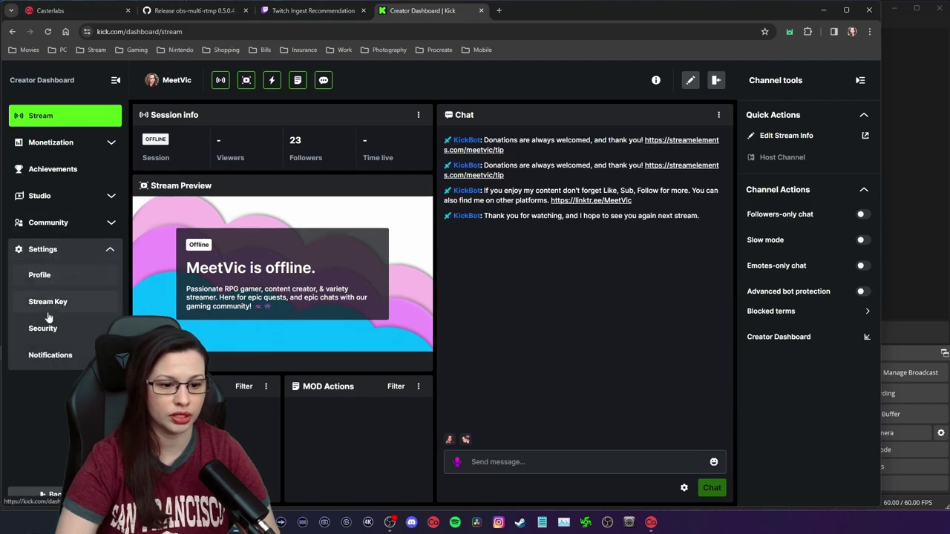
click(48, 303)
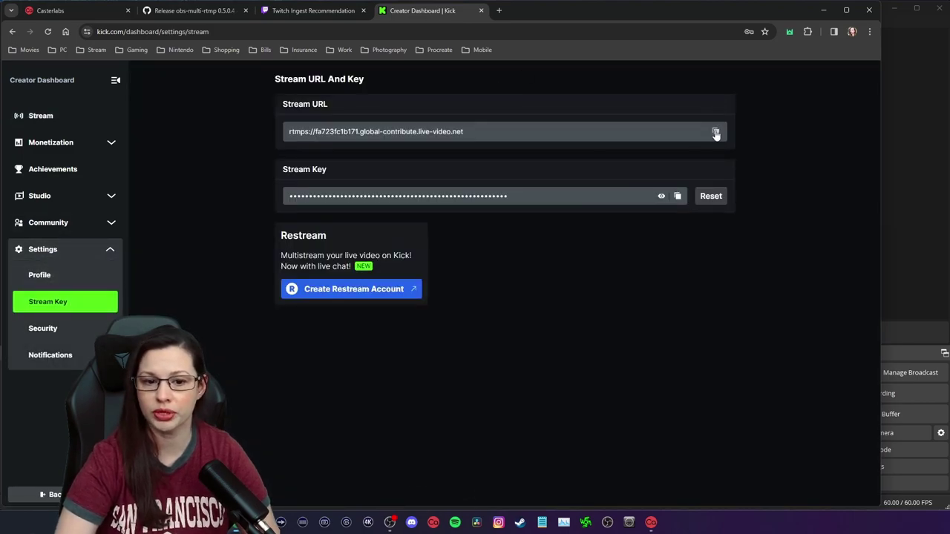
click(716, 132)
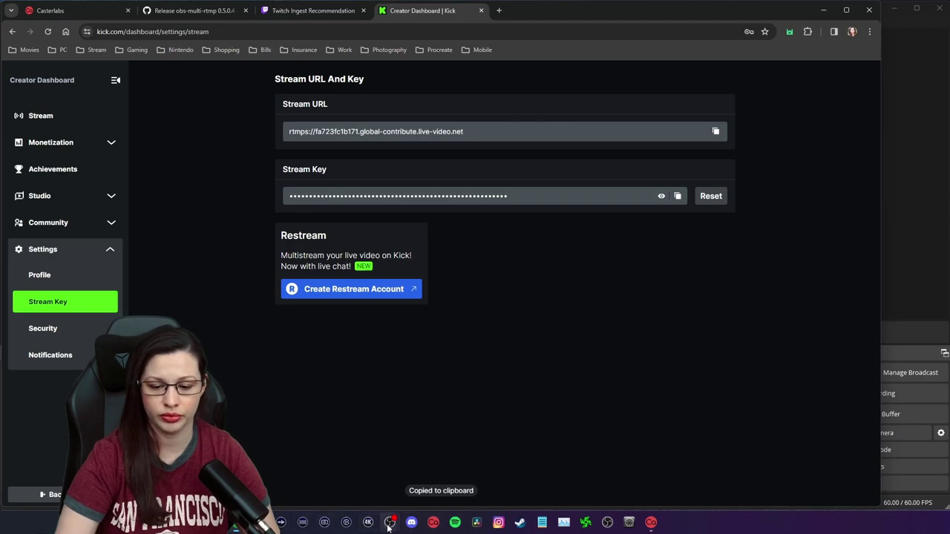
mouse_move(389, 524)
click(424, 494)
click(342, 141)
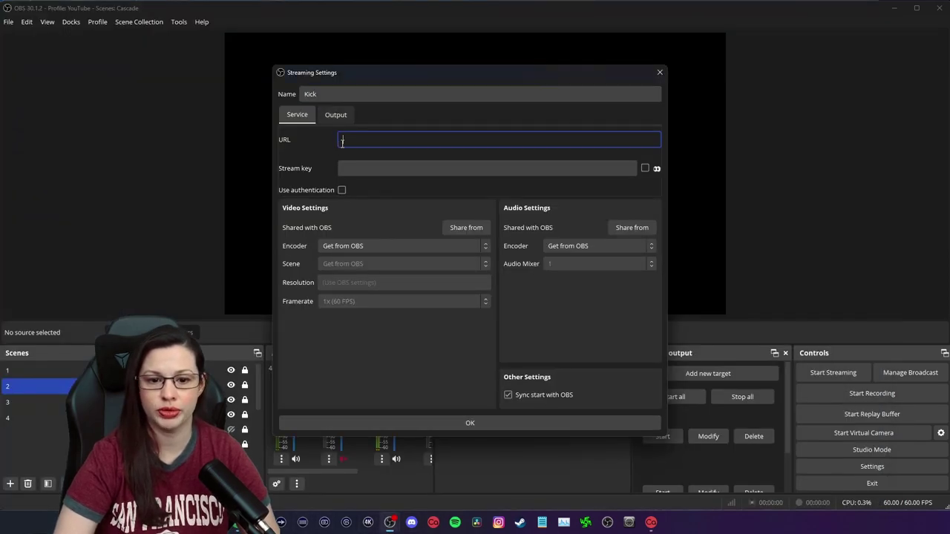
key(ctrl+v)
Copy the Kick stream key into the target's Stream key field and save the Kick target
key(alt+Tab)
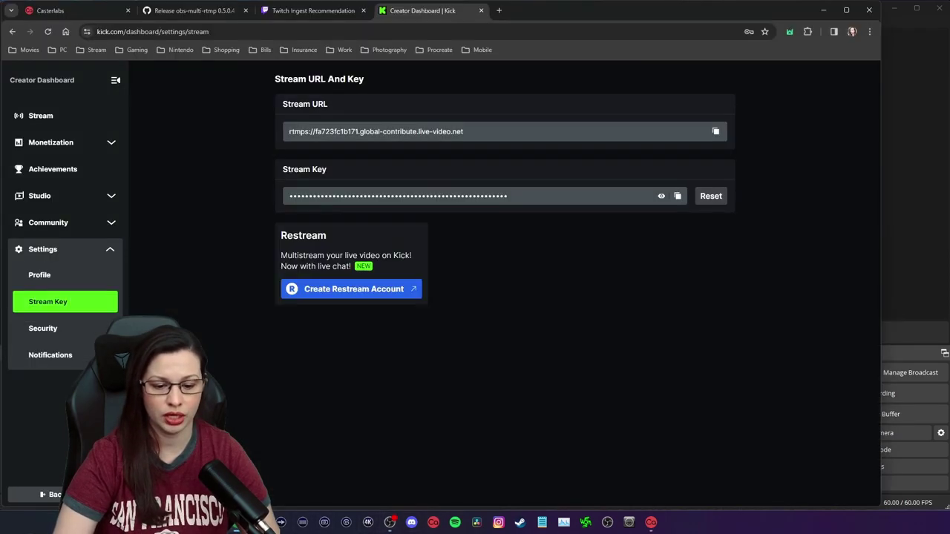
click(677, 196)
click(823, 9)
click(403, 167)
key(ctrl+v)
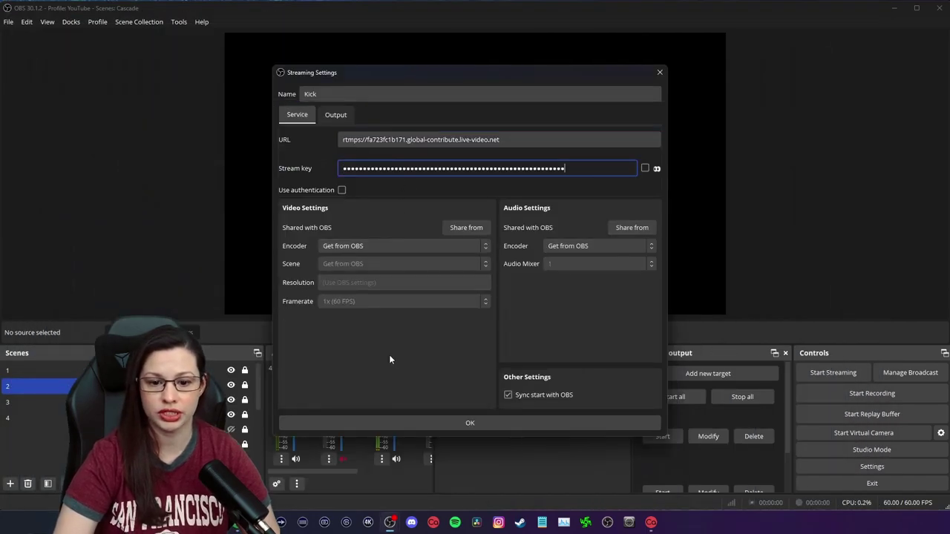
click(496, 424)
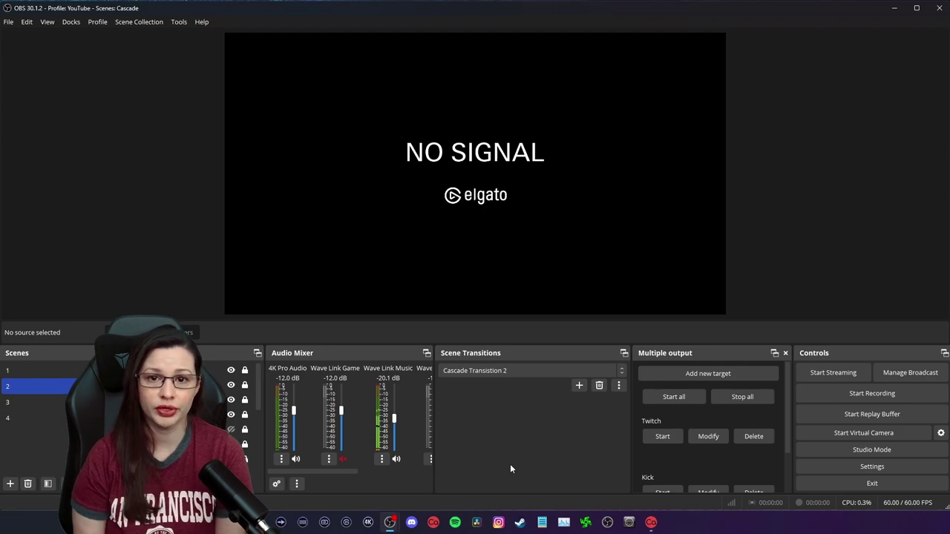
Minimize OBS and open Casterlabs-Caffeinated on its Accounts settings
click(895, 8)
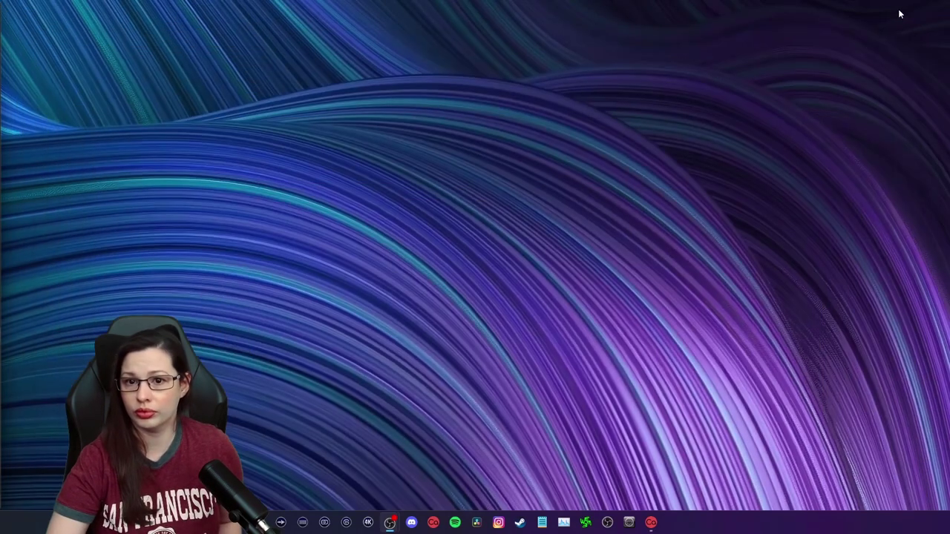
click(651, 523)
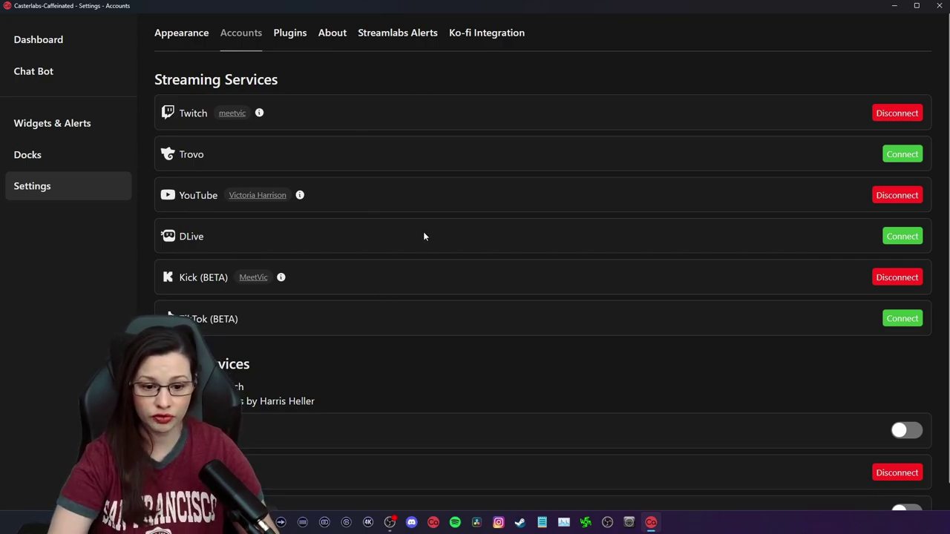
Scroll the Streaming Services list showing Twitch, YouTube and Kick linked, TikTok, Trovo and DLive unconnected
scroll(423, 235, down, 1)
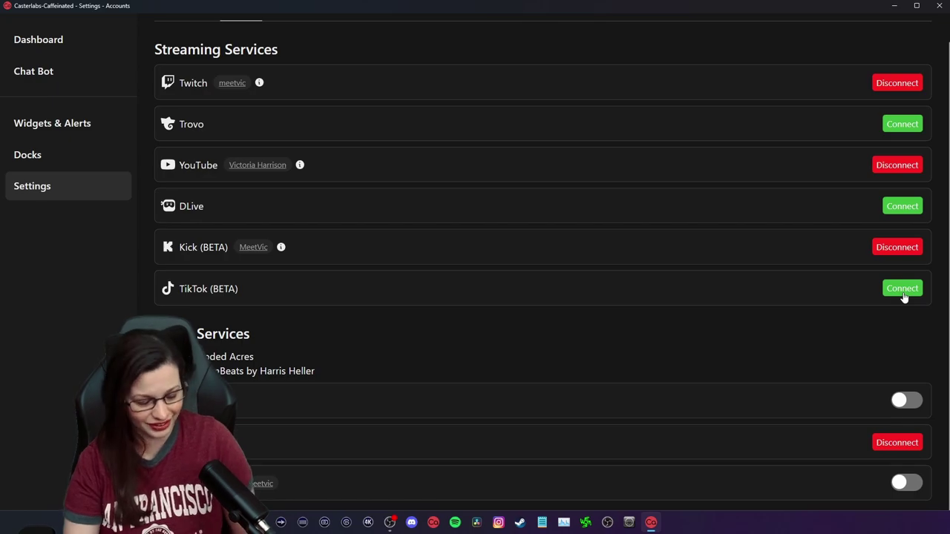
Go to Widgets & Alerts and play the 'Show me how' OBS browser source tutorial
click(49, 122)
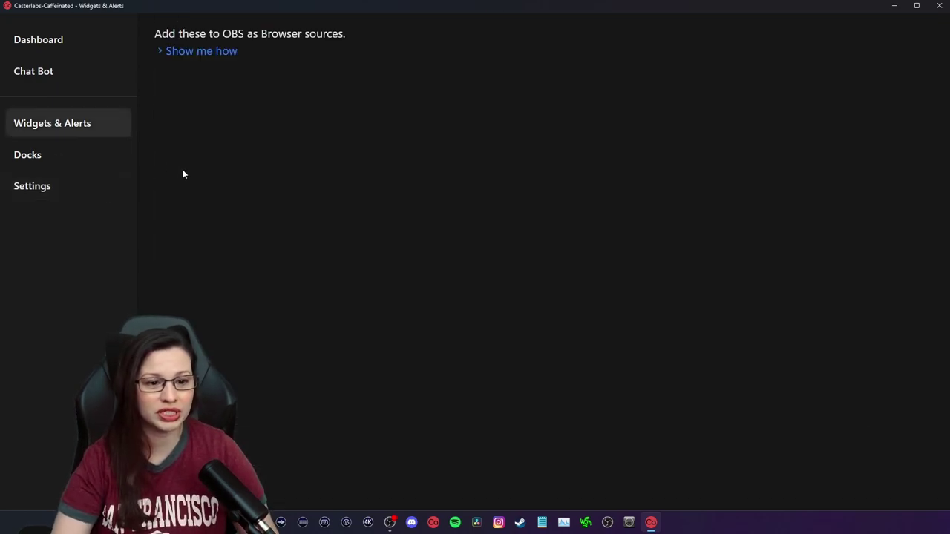
click(185, 53)
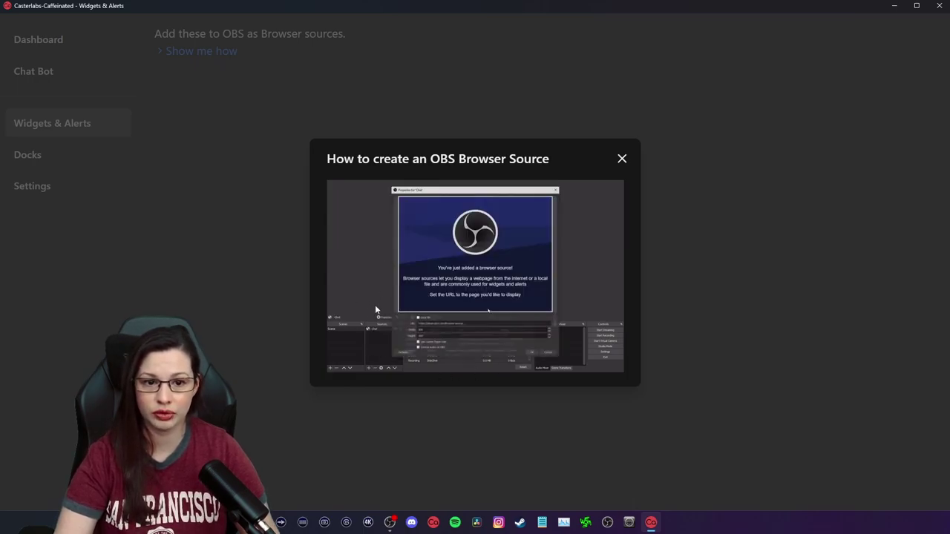
In OBS, review Custom Browser Docks (Viewers, Kick Viewer, Twitch & YouTube Viewer) and close it
mouse_move(389, 522)
click(423, 483)
click(71, 21)
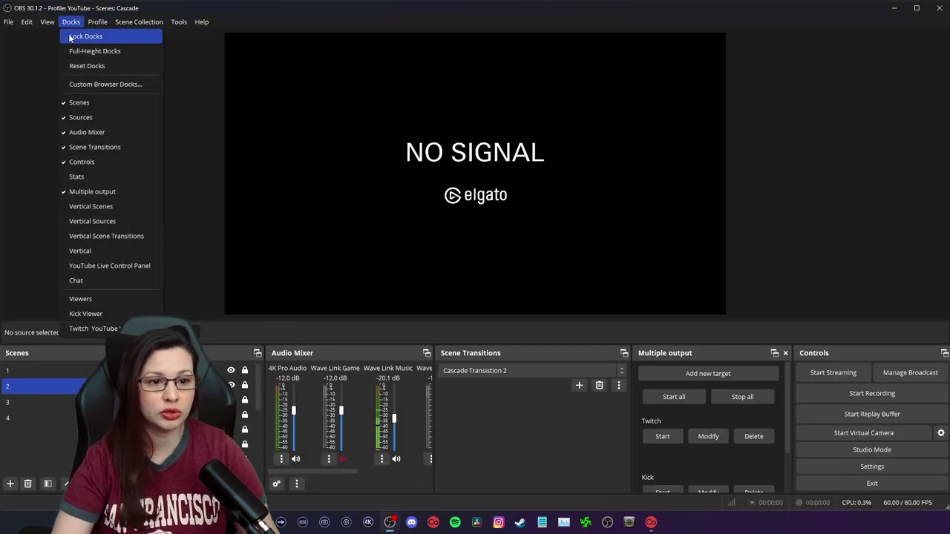
click(100, 86)
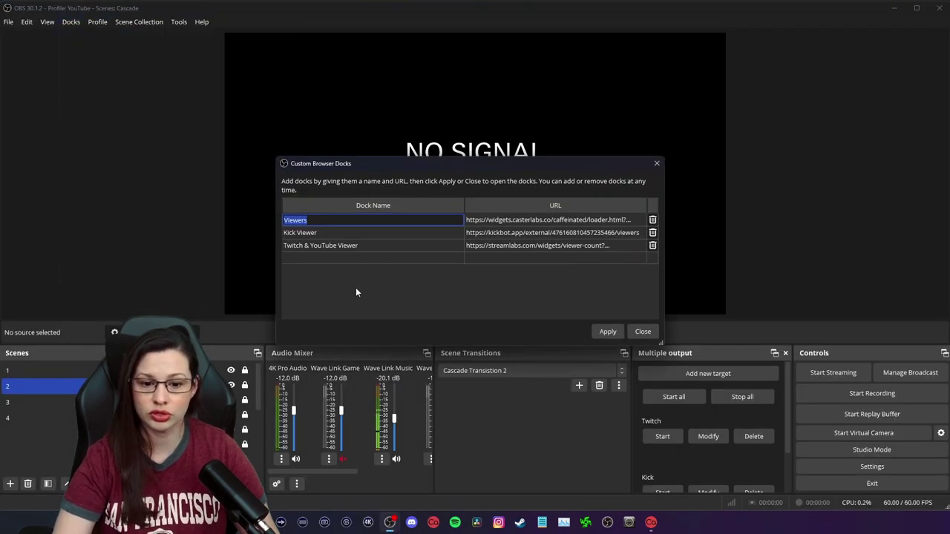
double_click(422, 219)
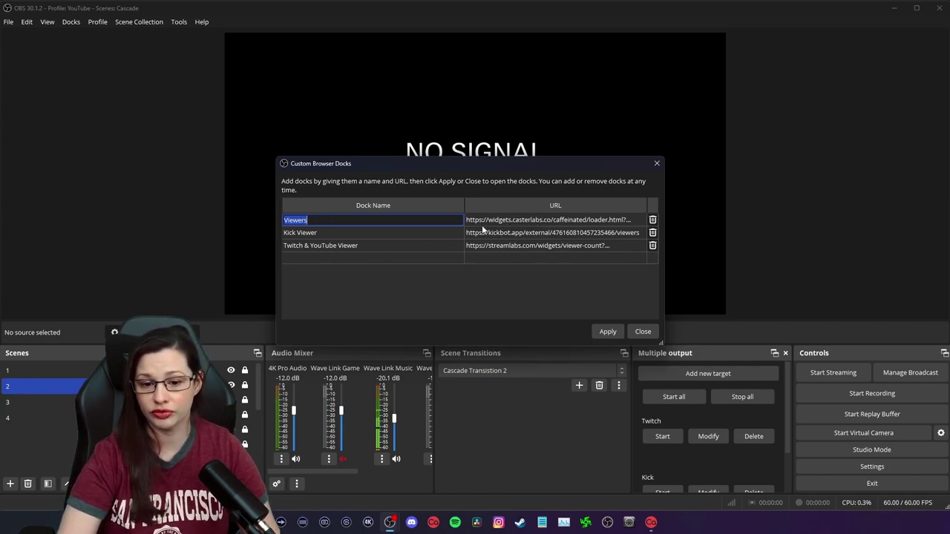
click(642, 332)
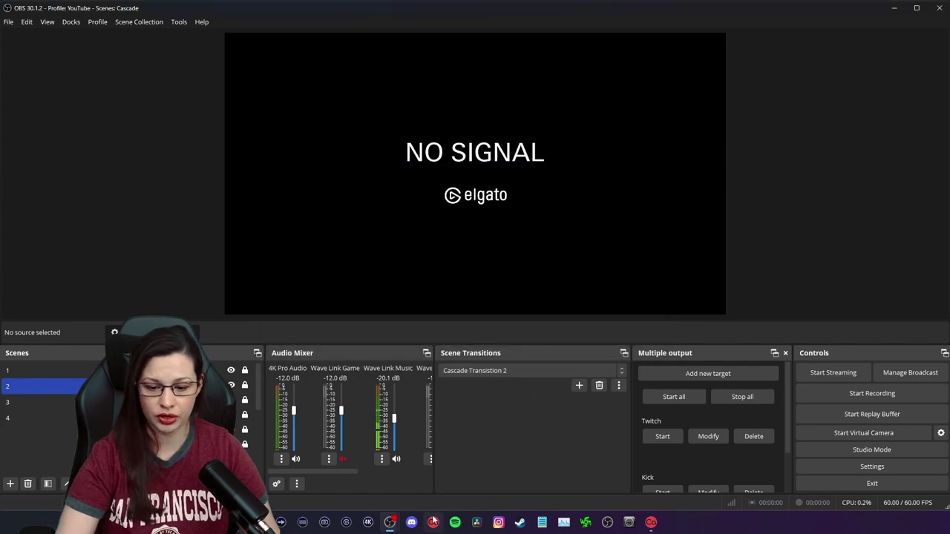
Close the tutorial video in Casterlabs and copy the Viewers List link from the Docks page
click(651, 523)
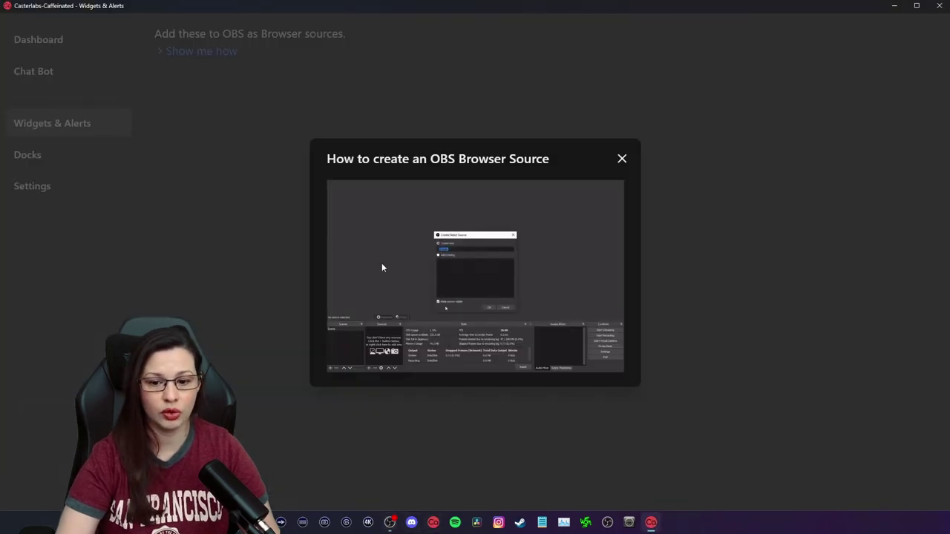
click(622, 161)
click(215, 349)
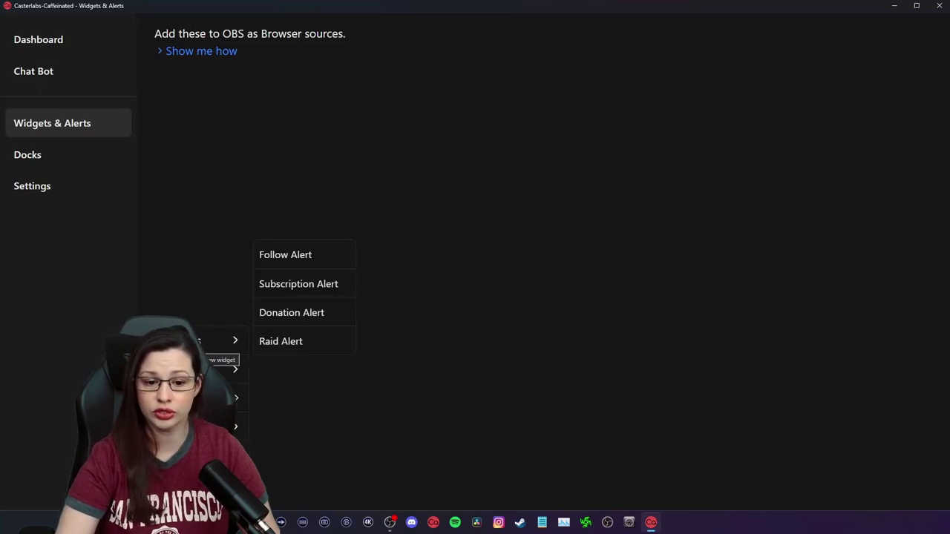
mouse_move(215, 369)
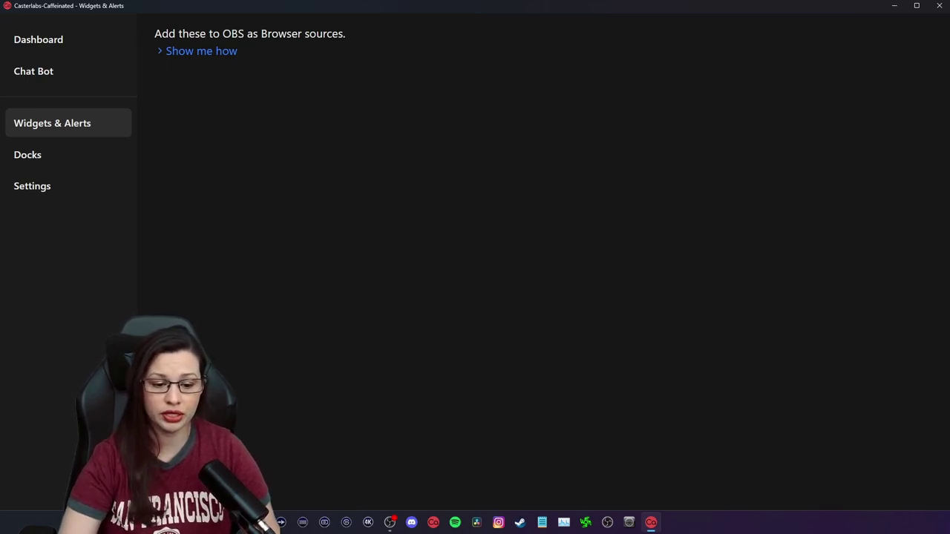
mouse_move(223, 427)
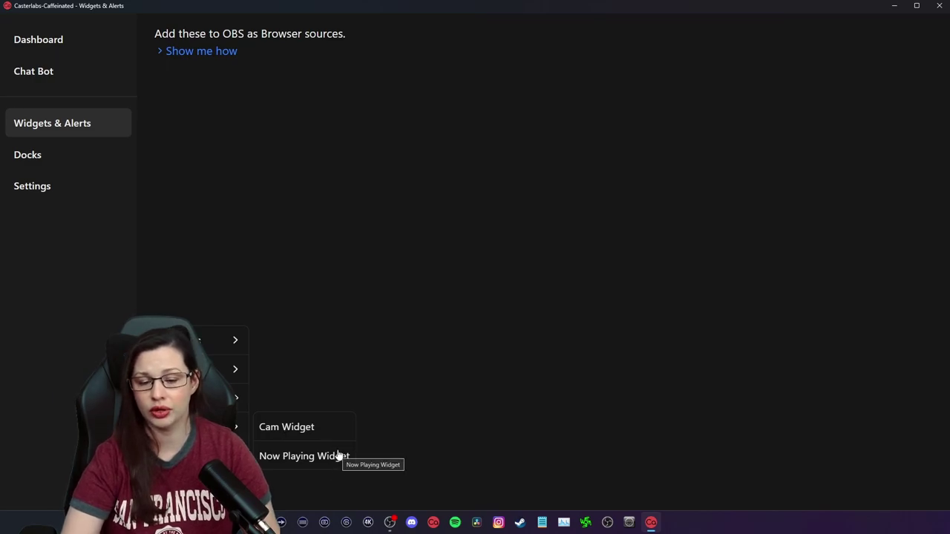
click(68, 154)
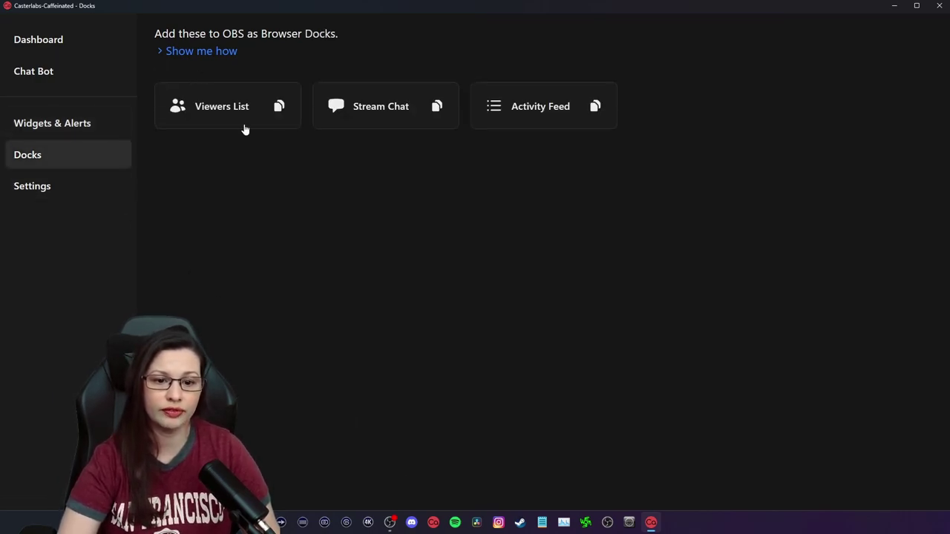
click(279, 109)
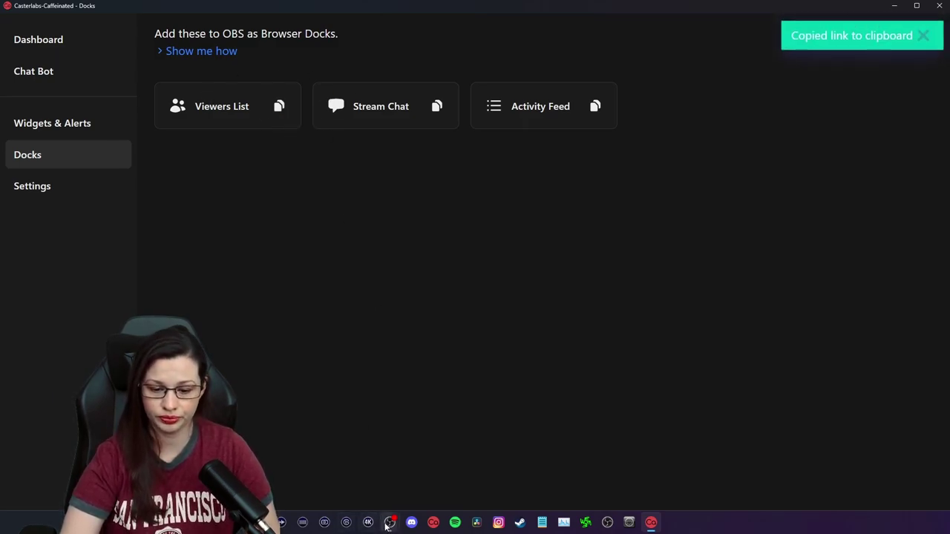
Inspect the Viewers dock's URL in OBS's Custom Browser Docks list
mouse_move(390, 523)
click(398, 490)
click(70, 21)
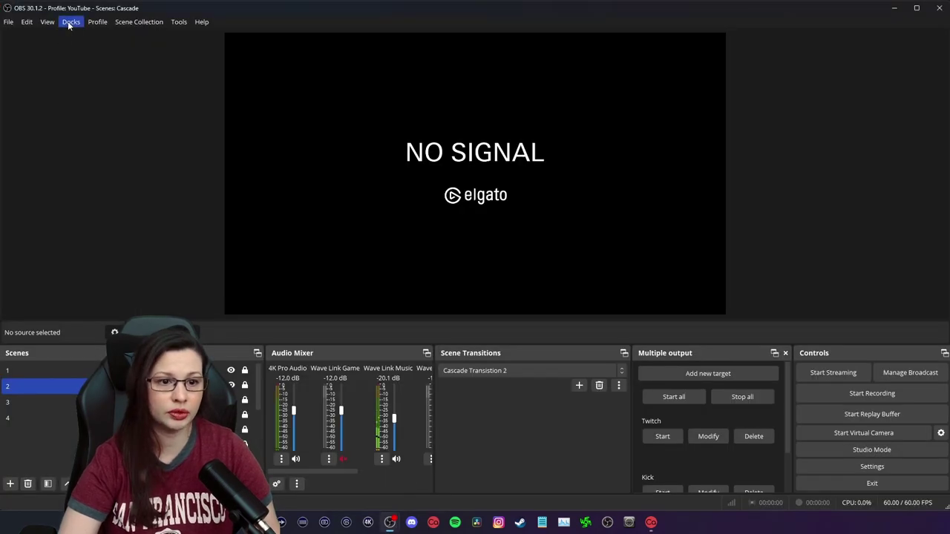
click(89, 82)
double_click(356, 220)
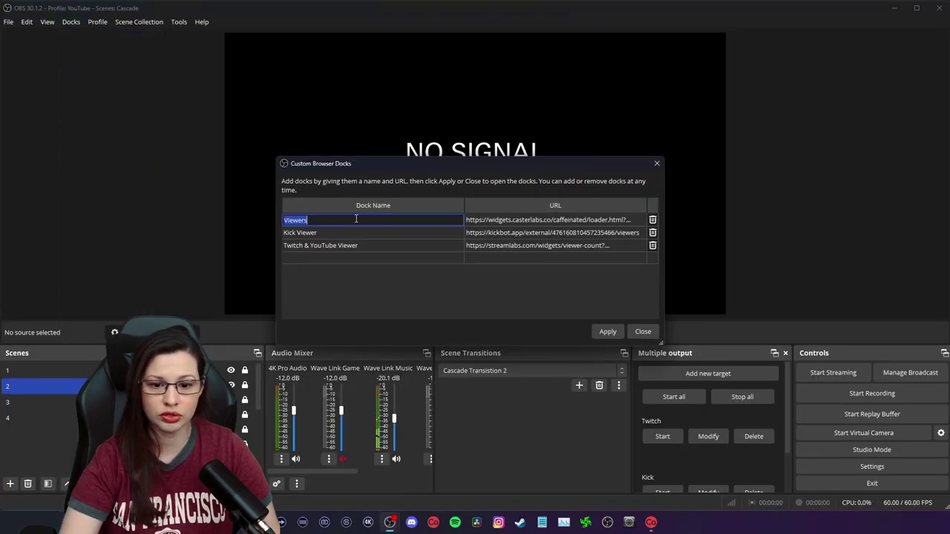
double_click(505, 221)
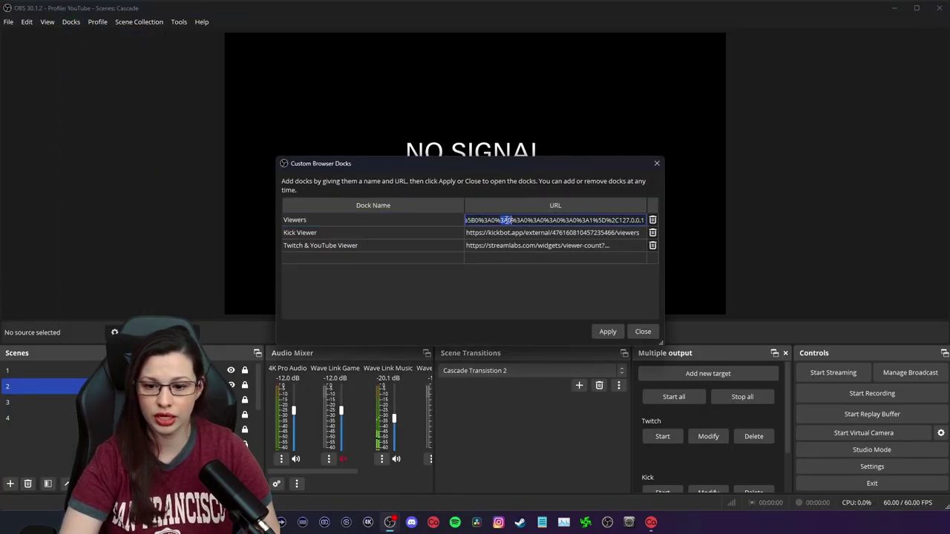
click(643, 332)
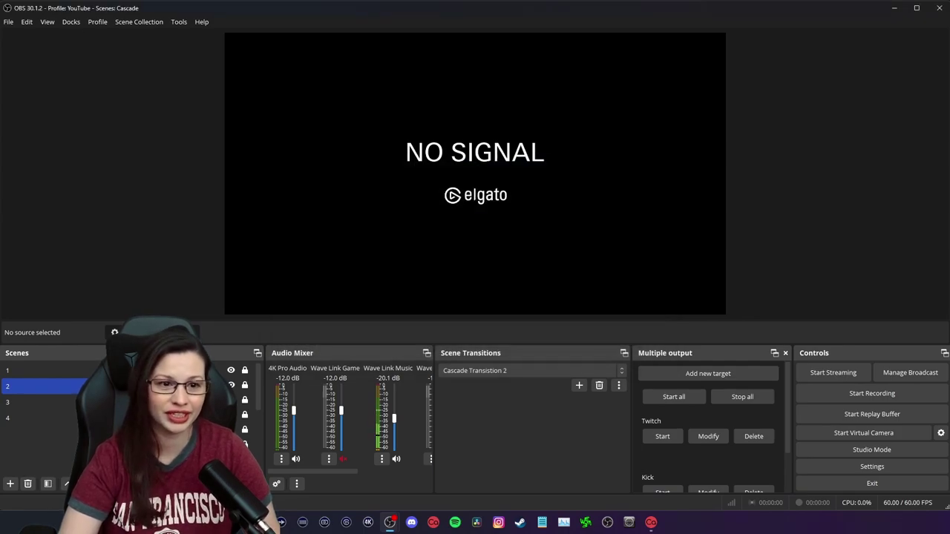
Show the Viewers dock, widen it to confirm a viewer count of 16, then close it
click(70, 22)
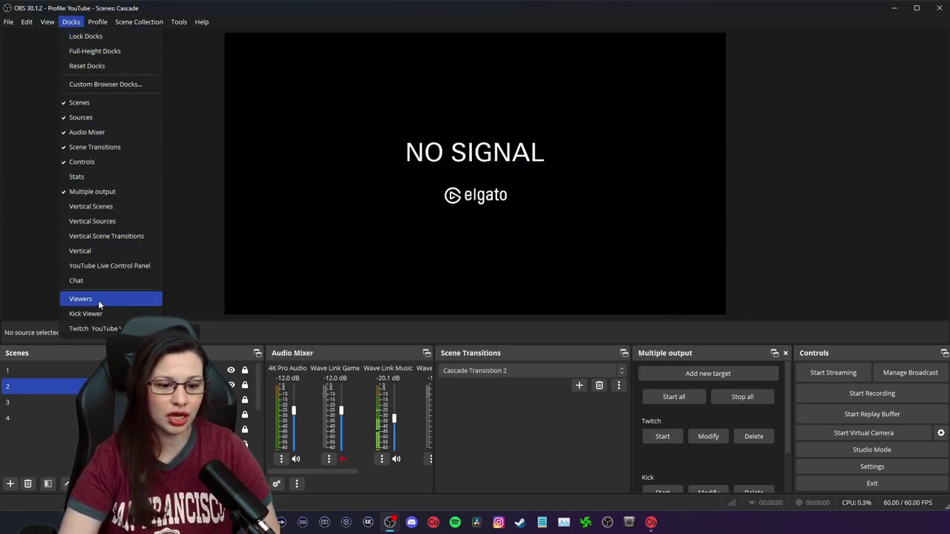
click(98, 301)
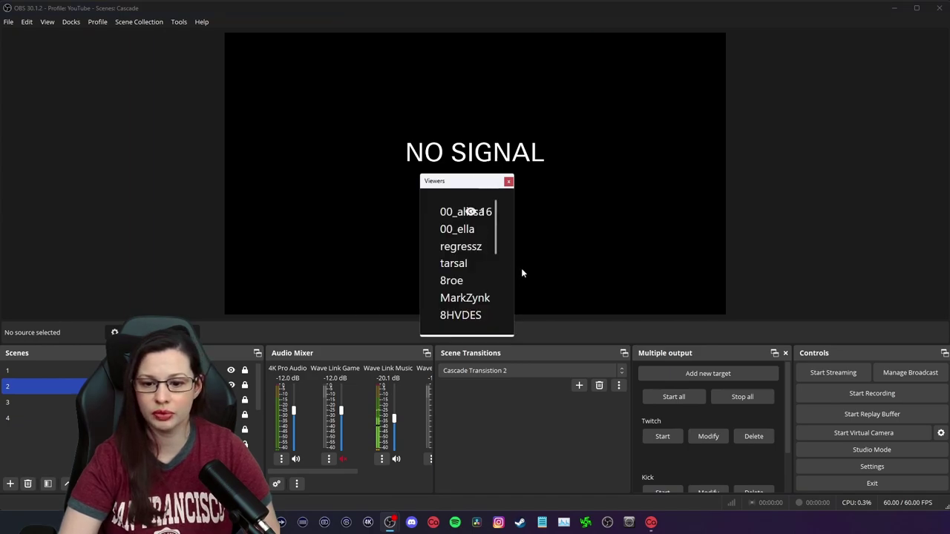
drag(515, 260, 680, 266)
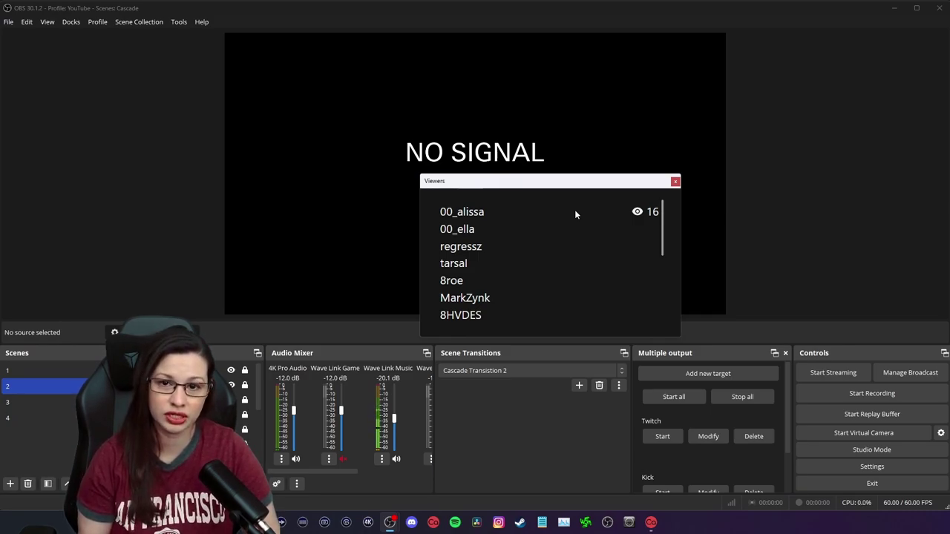
click(675, 182)
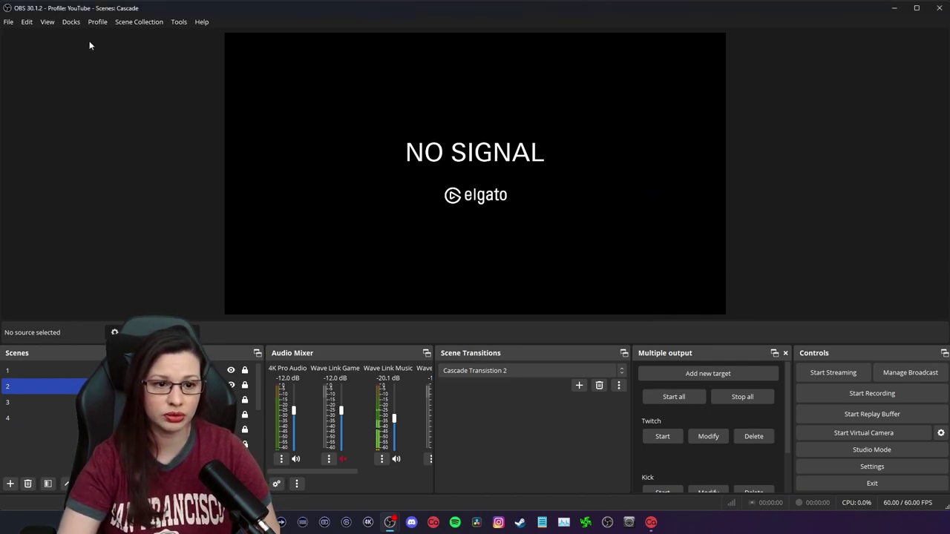
Add a custom browser dock named Chat using the copied Casterlabs Stream Chat link
click(70, 22)
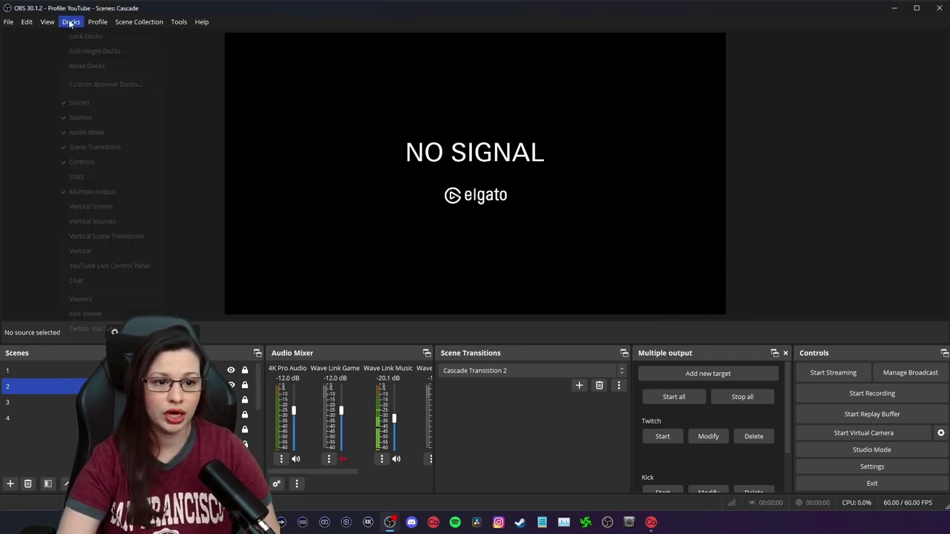
click(84, 83)
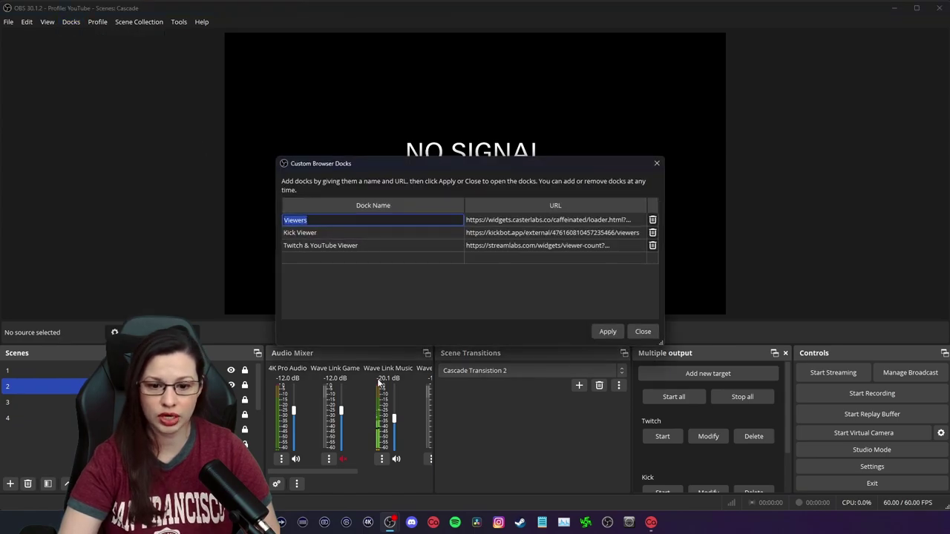
click(335, 257)
text(Chat)
click(651, 522)
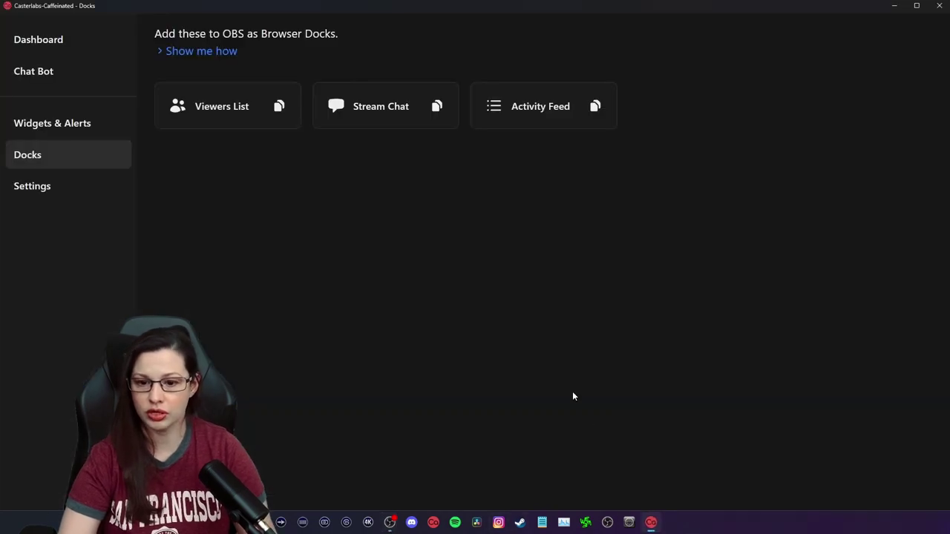
click(438, 109)
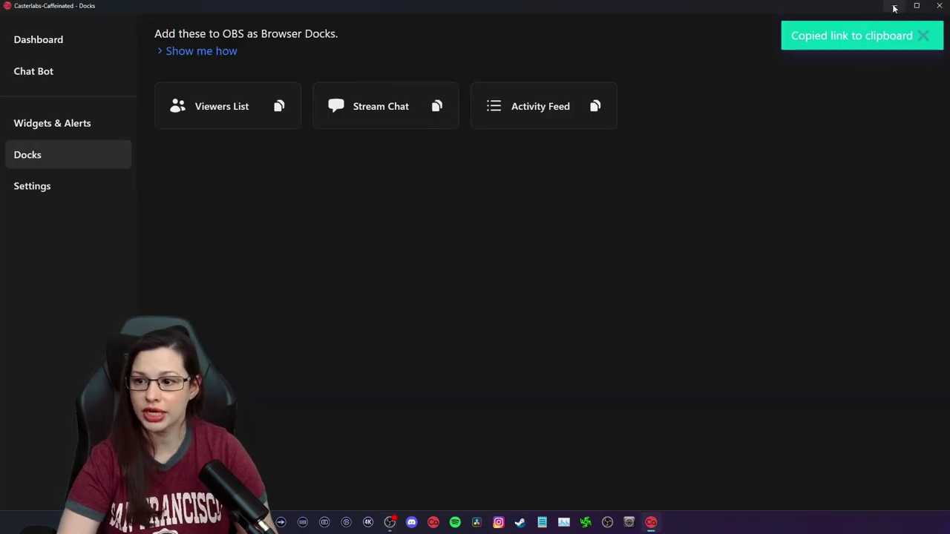
click(894, 6)
click(475, 258)
key(ctrl+v)
click(608, 332)
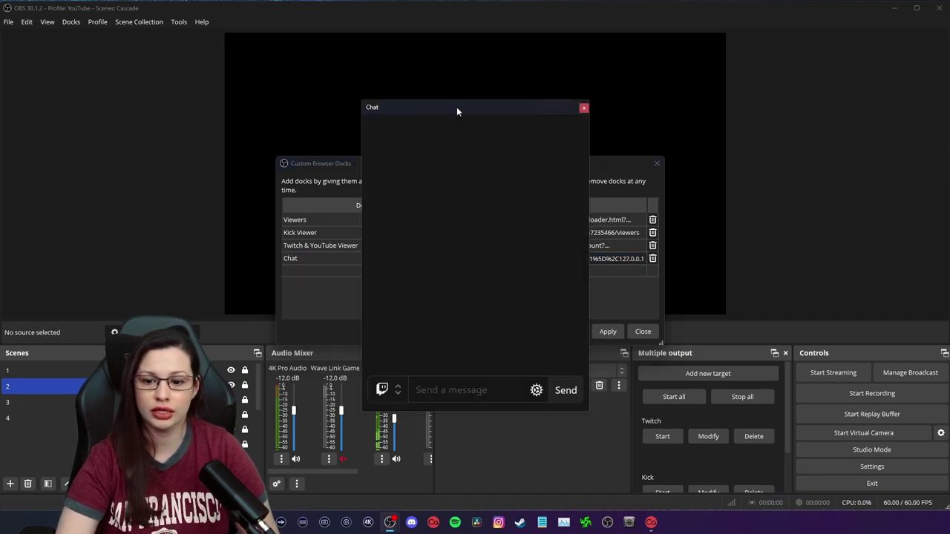
Dock the Chat panel on the right, show chat from all platforms, then close it
drag(457, 107, 901, 161)
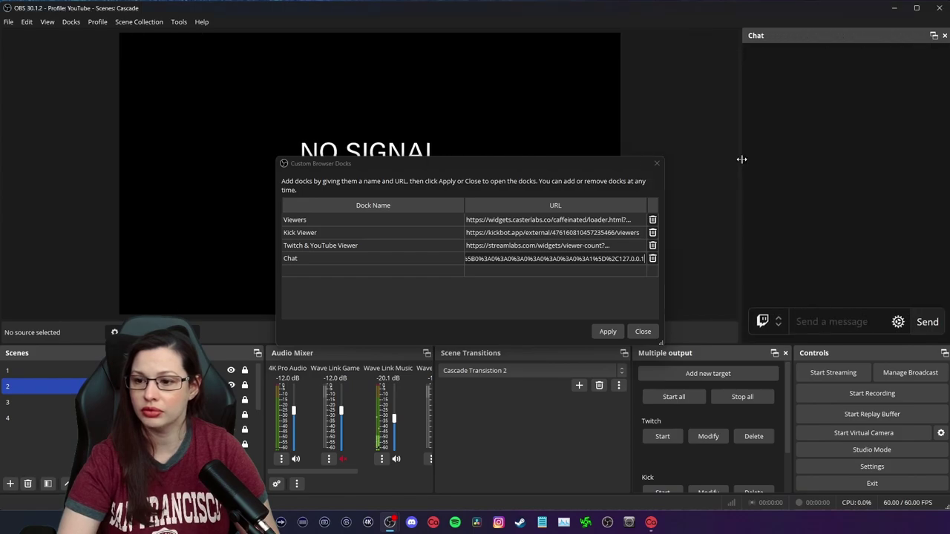
click(778, 324)
click(766, 219)
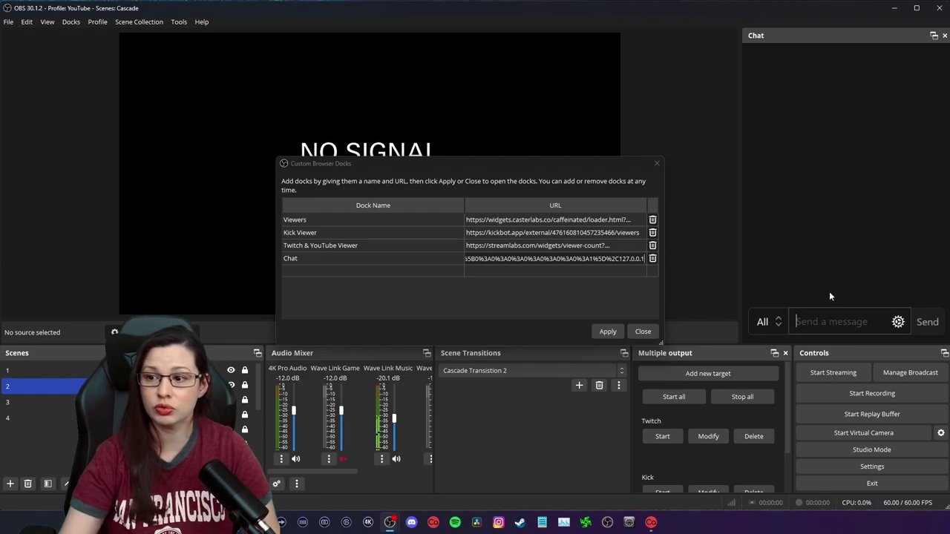
click(944, 36)
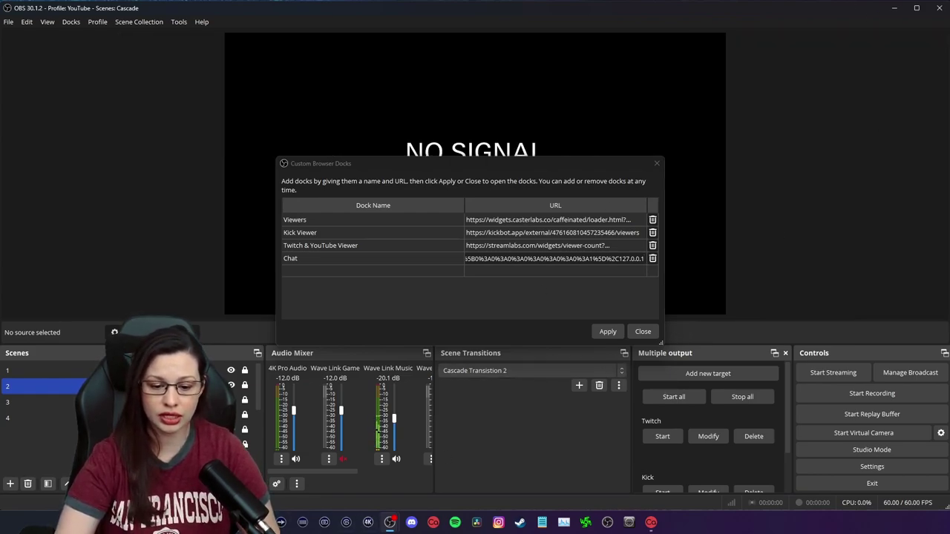
Add a custom browser dock named Activity with the copied Casterlabs Activity Feed link
click(651, 522)
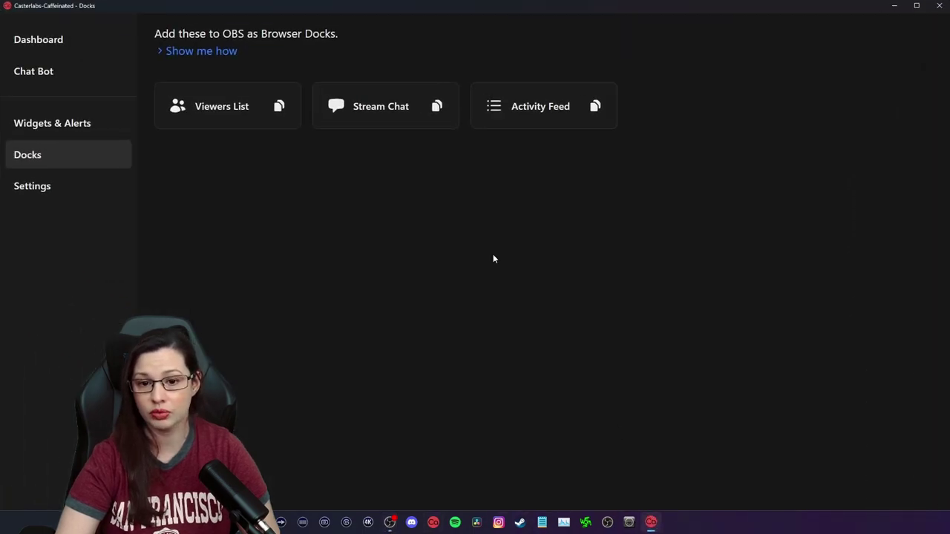
click(595, 110)
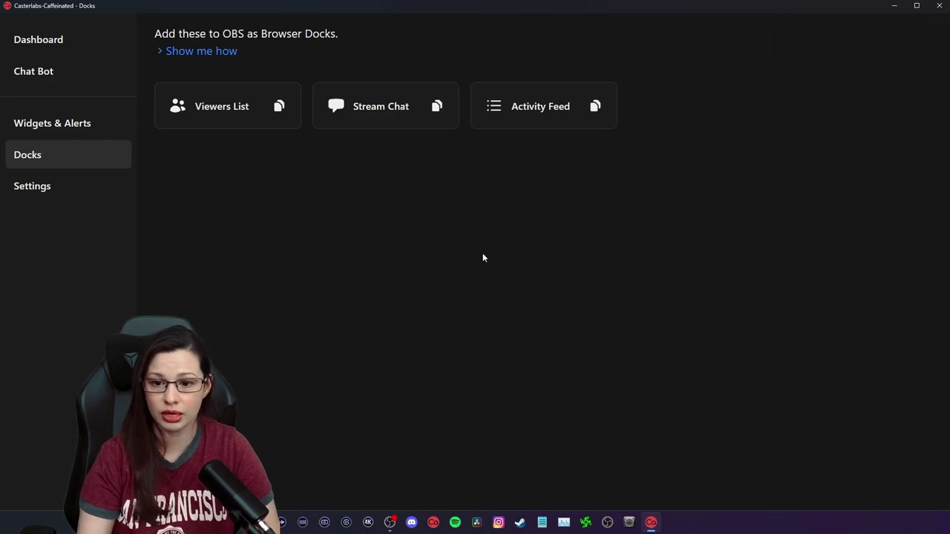
click(896, 7)
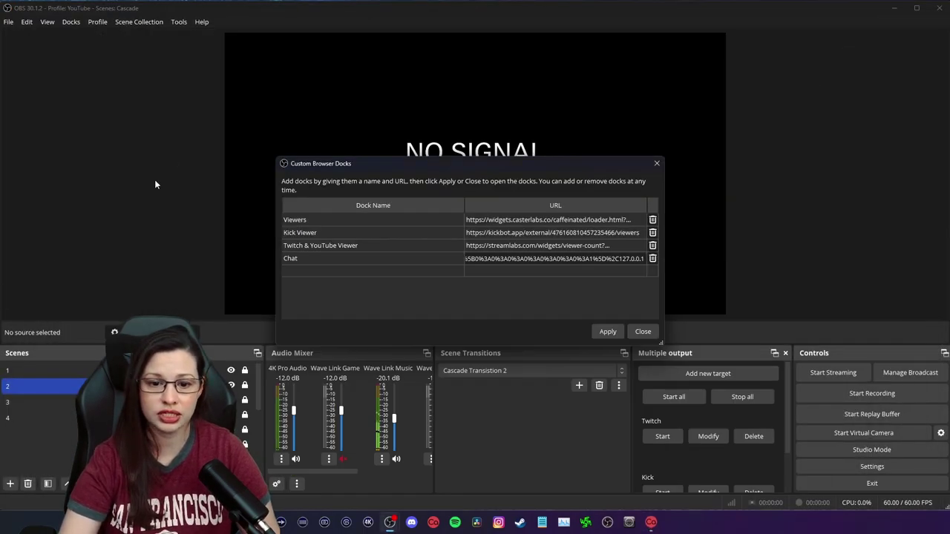
double_click(315, 270)
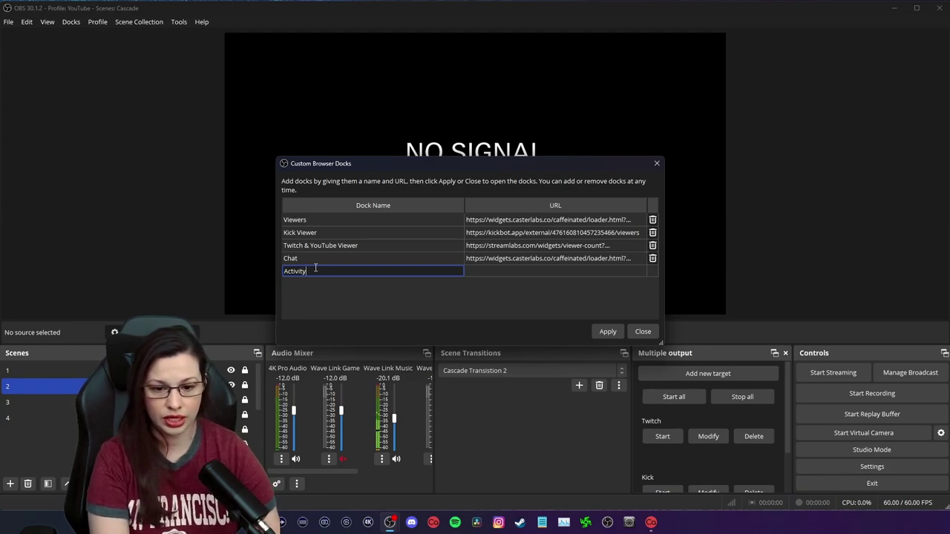
text(Activity)
key(Tab)
key(ctrl+v)
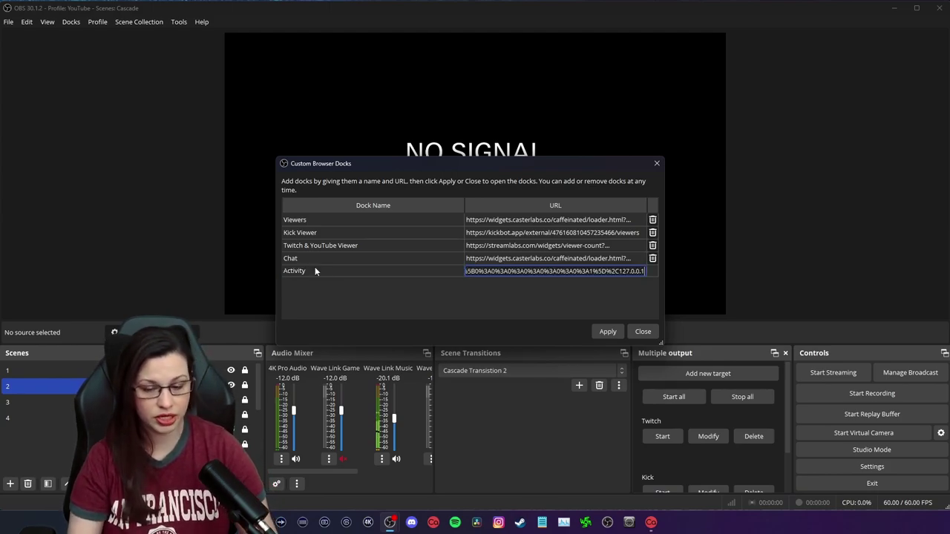
click(607, 331)
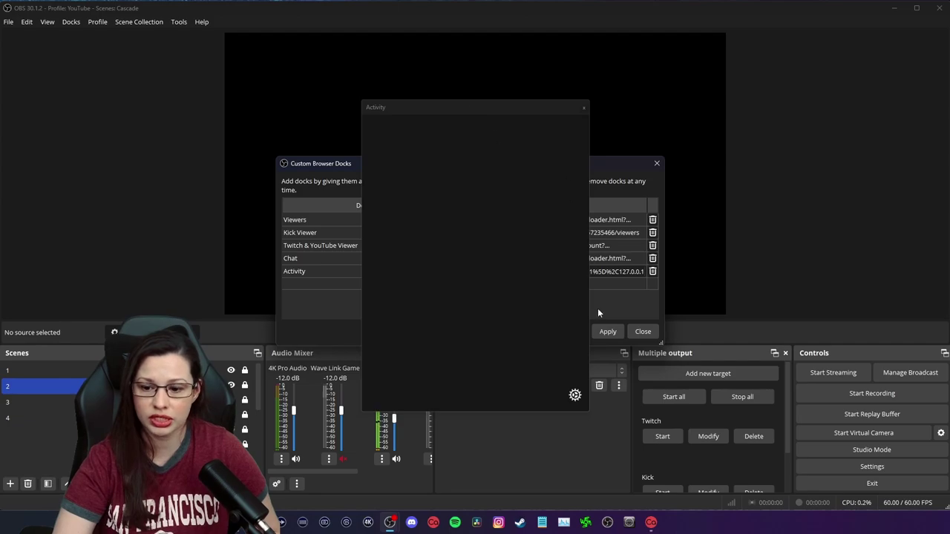
click(643, 333)
Dock the Activity panel on the right, dismiss its feed preferences, and close the dock
drag(464, 117, 900, 230)
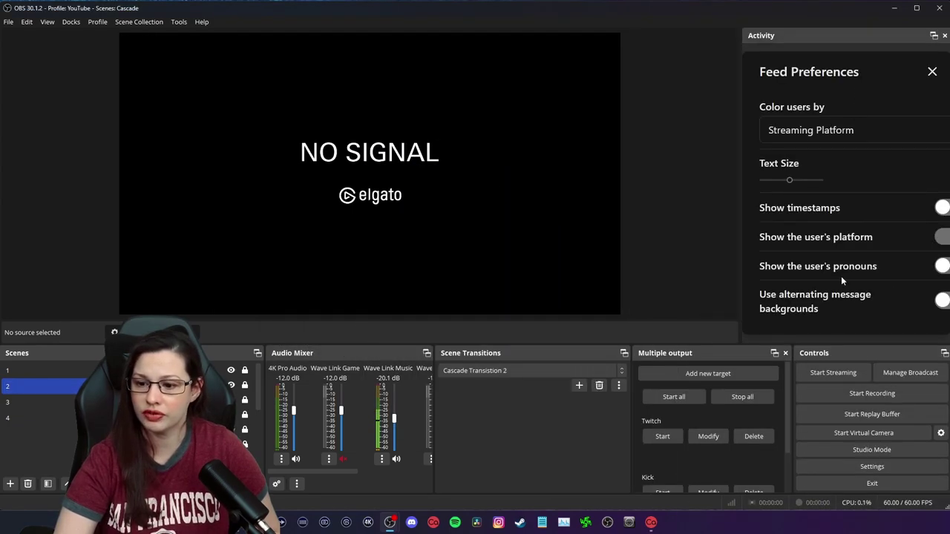
click(932, 73)
click(944, 35)
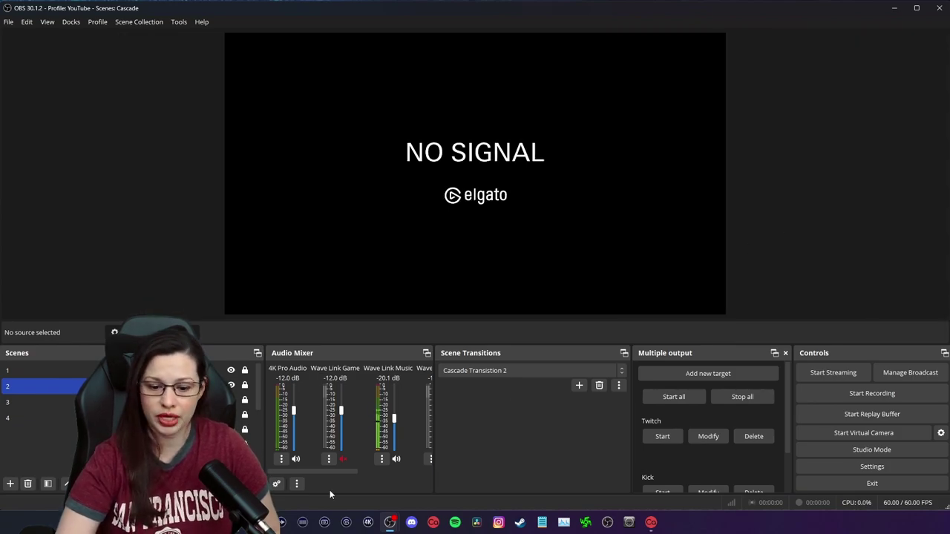
Open the Casterlabs Dashboard and unlock its layout for editing
click(650, 523)
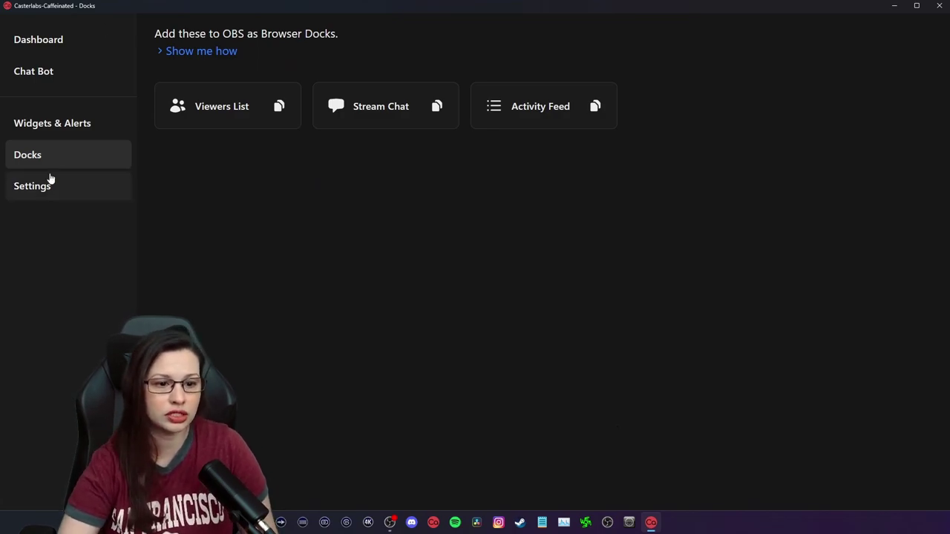
click(47, 125)
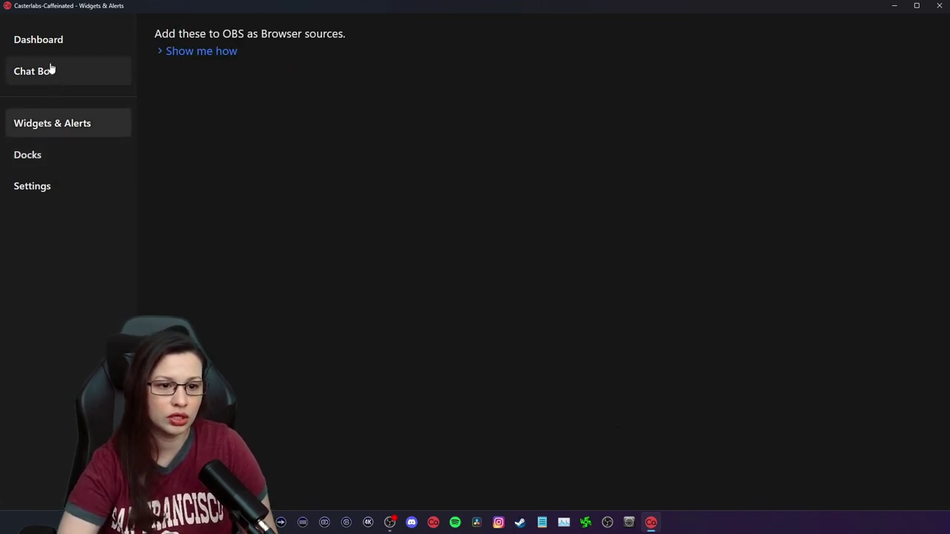
click(51, 69)
click(52, 43)
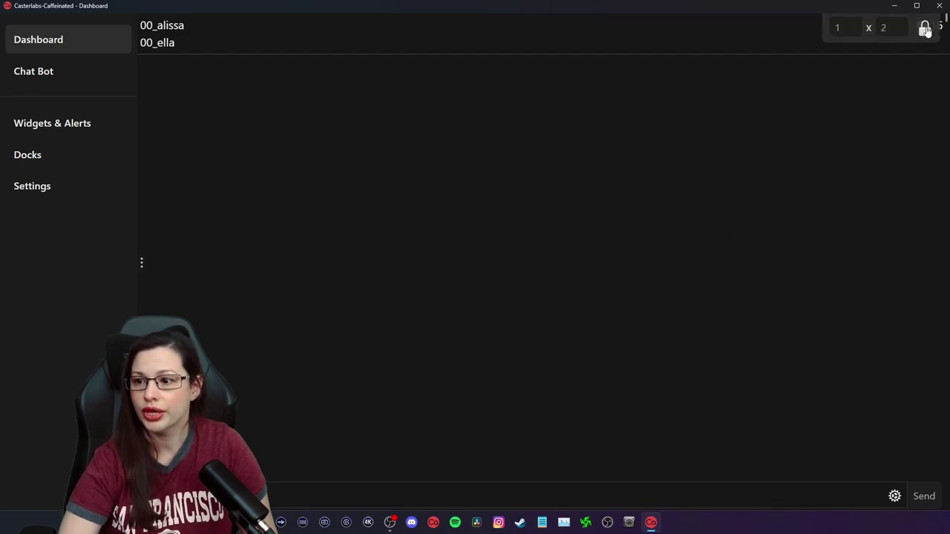
click(925, 28)
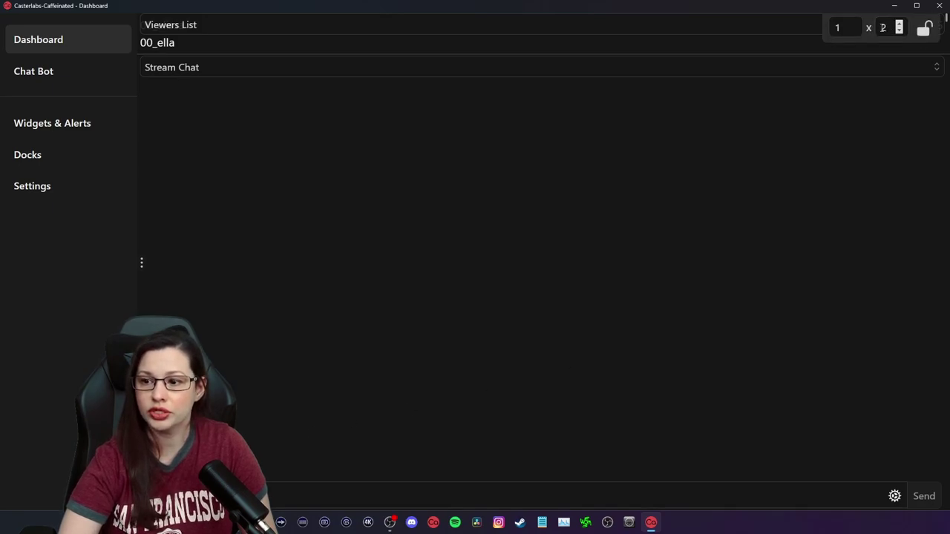
Try 6 rows with the Activity Feed in the lower panel, then reduce the grid to 1 x 2
click(883, 27)
key(BackSpace)
text(6)
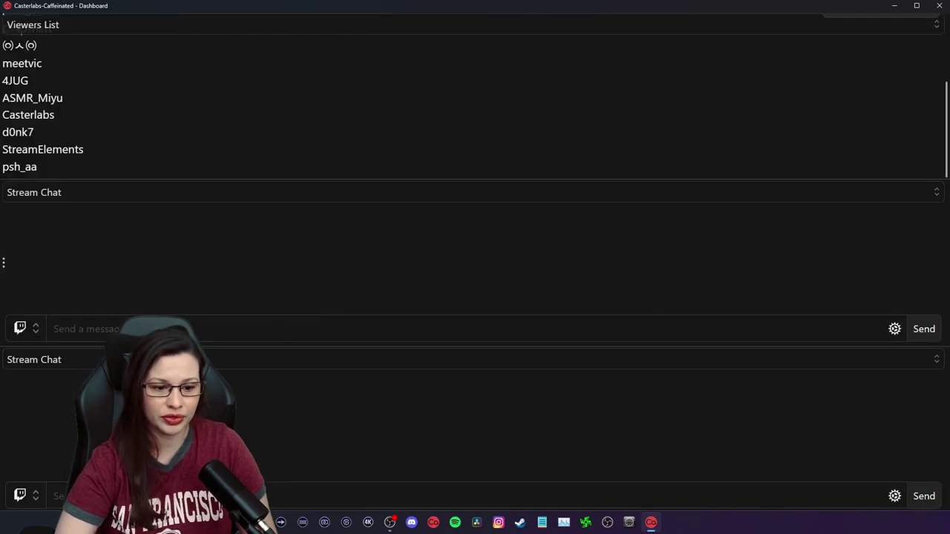
click(242, 362)
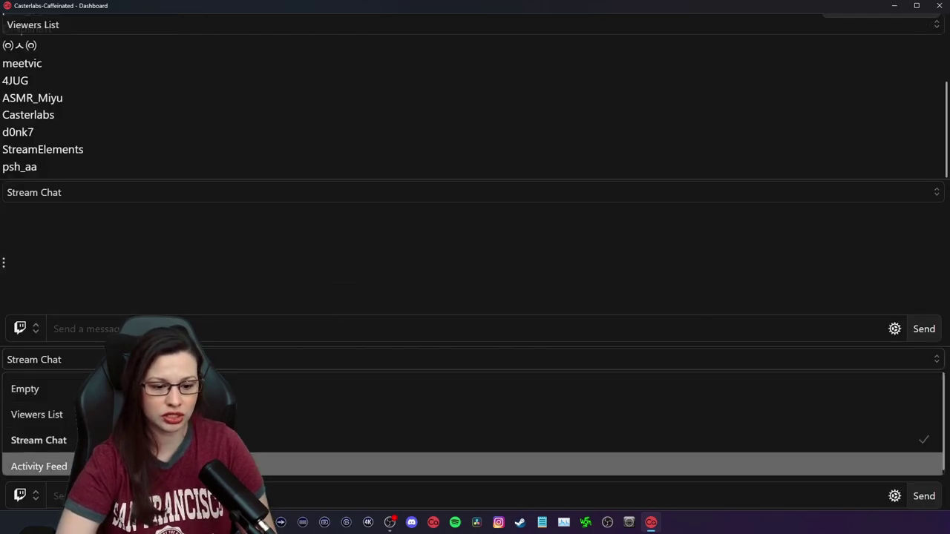
click(237, 466)
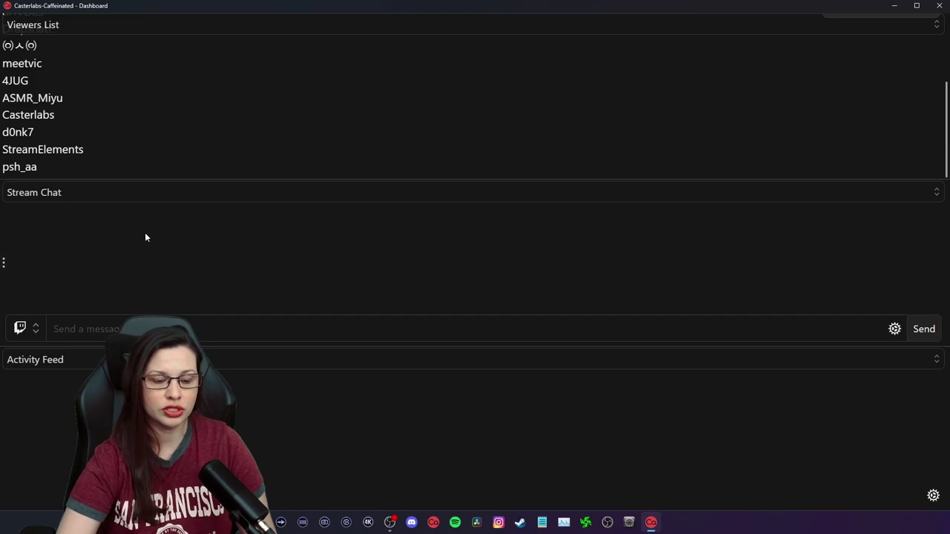
scroll(188, 70, up, 3)
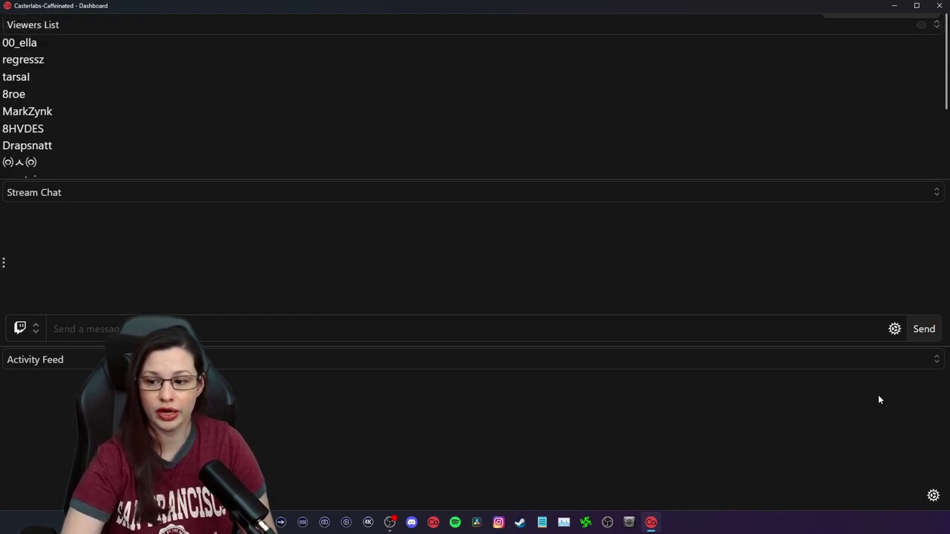
click(899, 32)
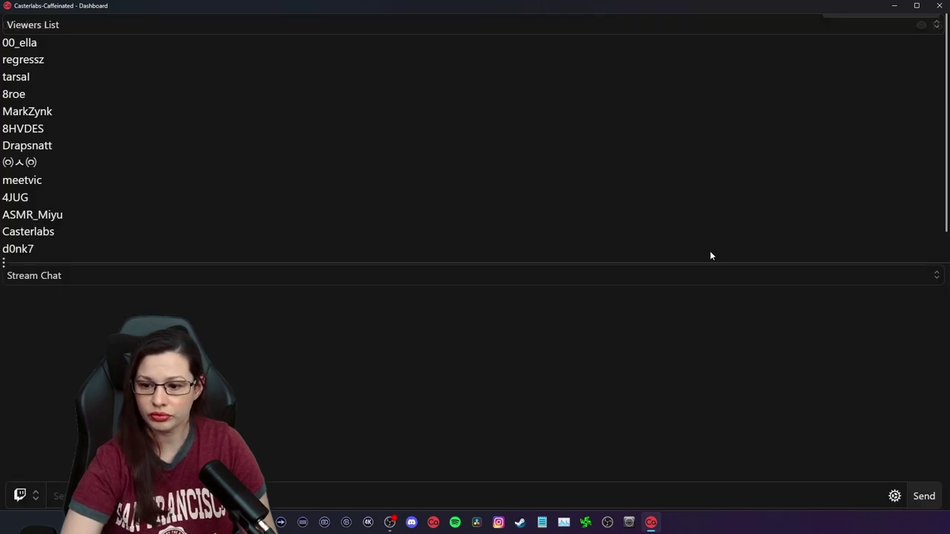
Drag the divider up to make the Viewers List small and lock the dashboard layout
drag(678, 261, 617, 58)
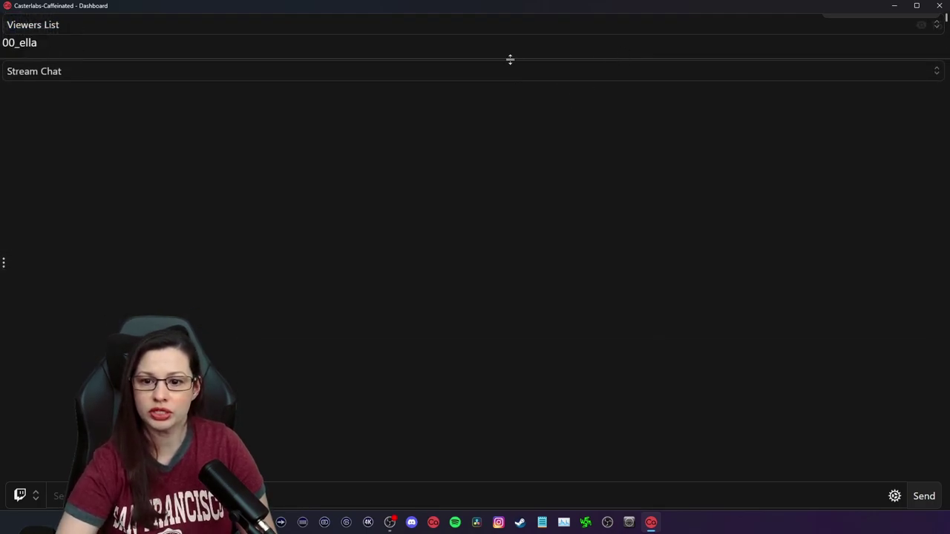
drag(509, 58, 515, 38)
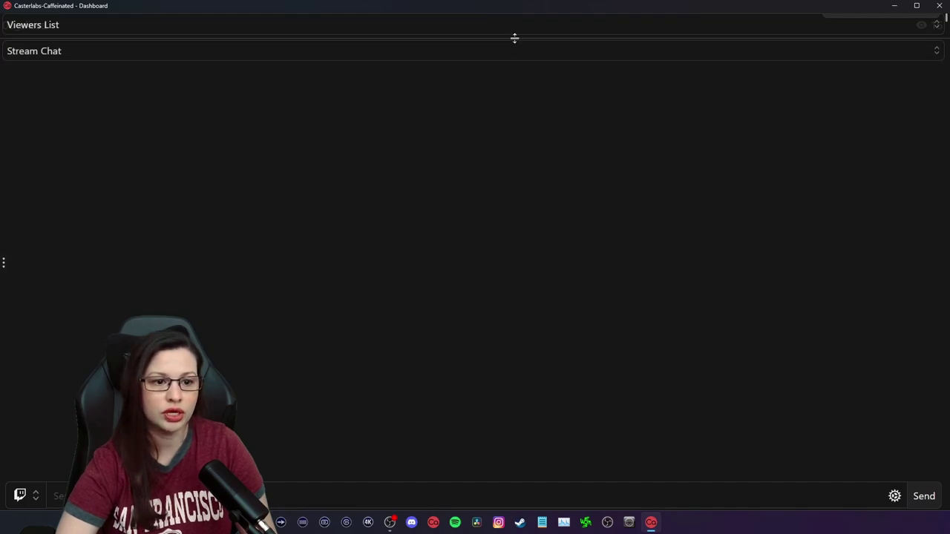
click(924, 28)
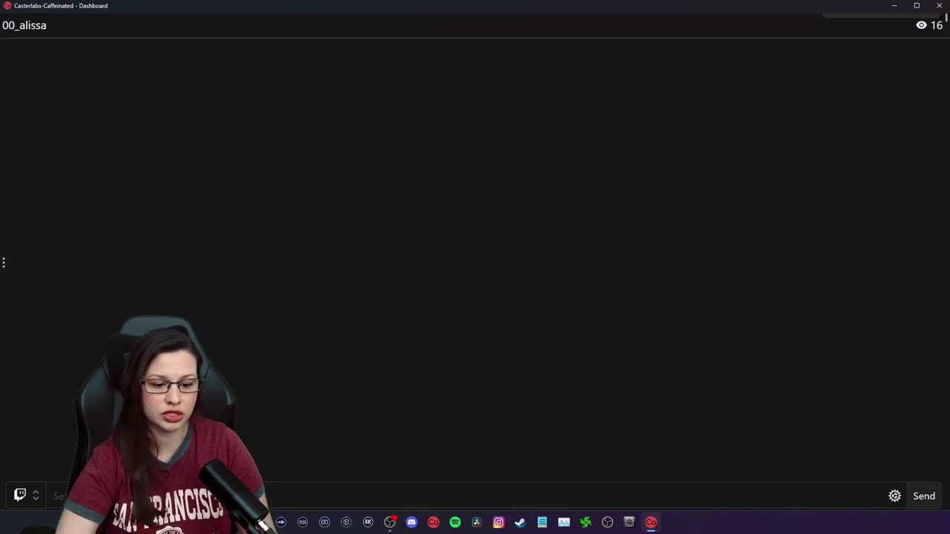
Set the dashboard chat to show all platforms and glance at its chat preferences
click(39, 496)
click(20, 392)
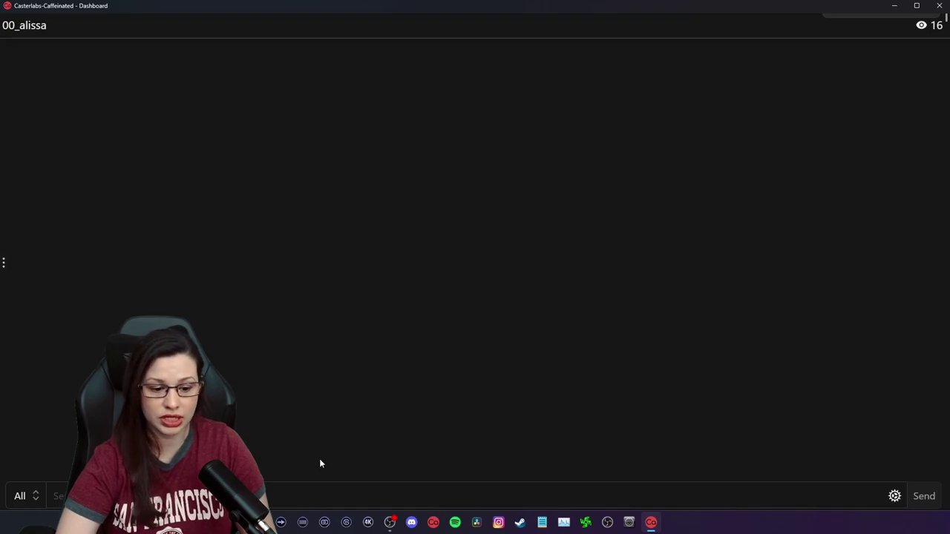
click(895, 496)
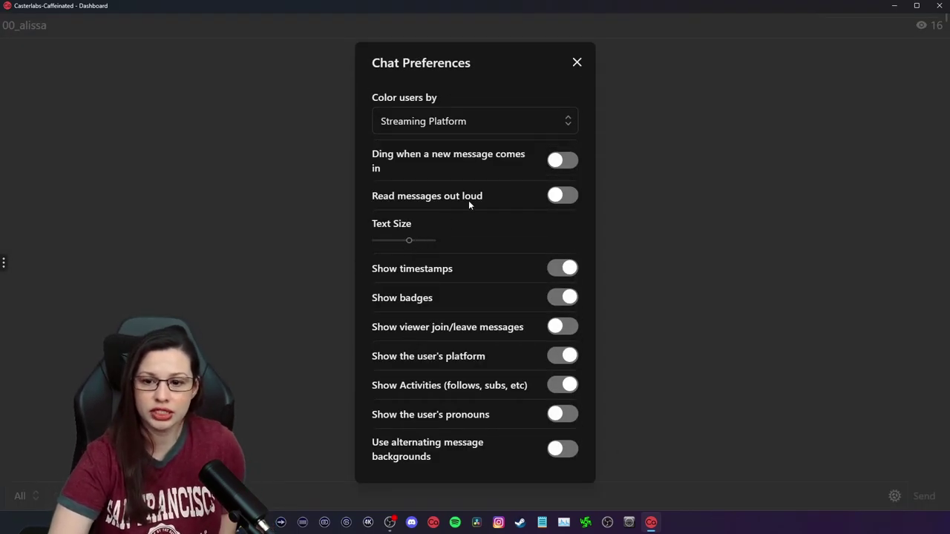
click(578, 58)
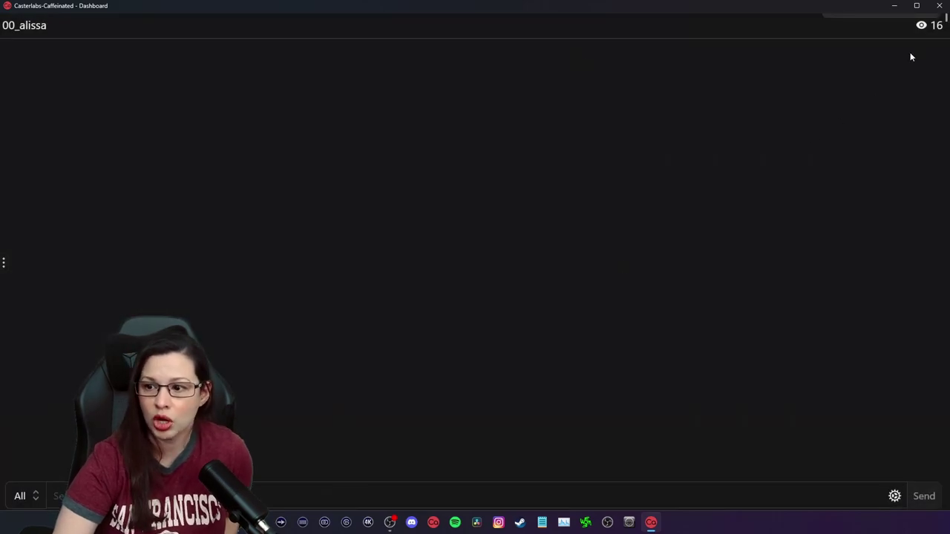
click(4, 268)
In Appearance settings, keep the Noir theme and System emojis unchanged
click(48, 185)
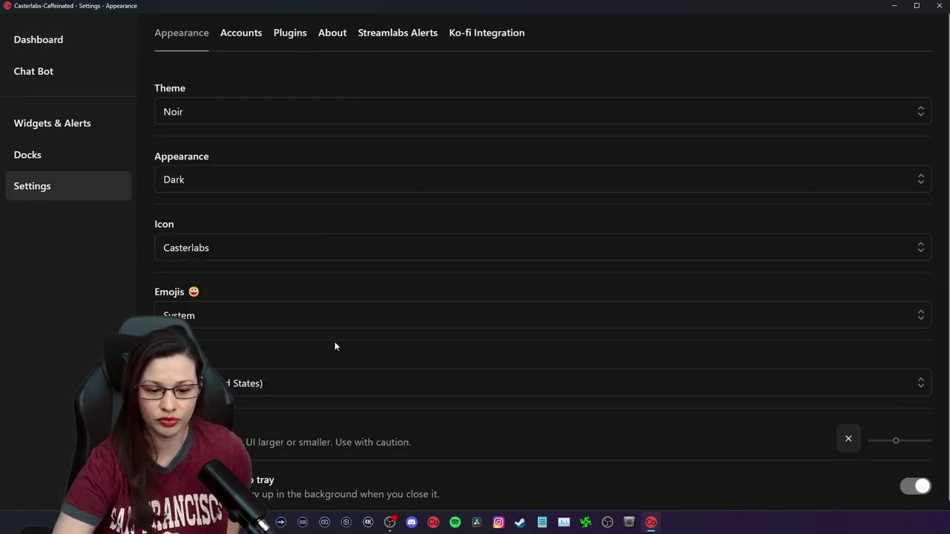
scroll(314, 438, down, 1)
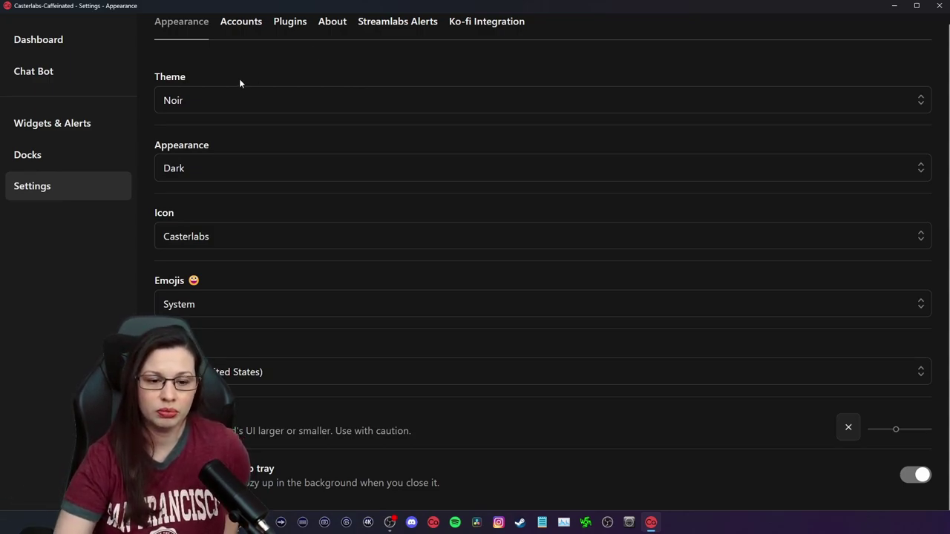
click(213, 105)
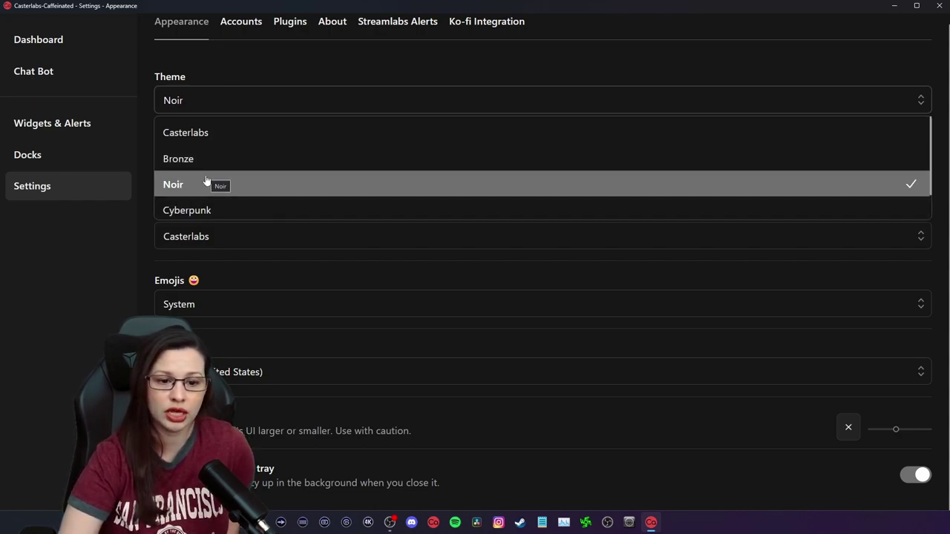
click(208, 184)
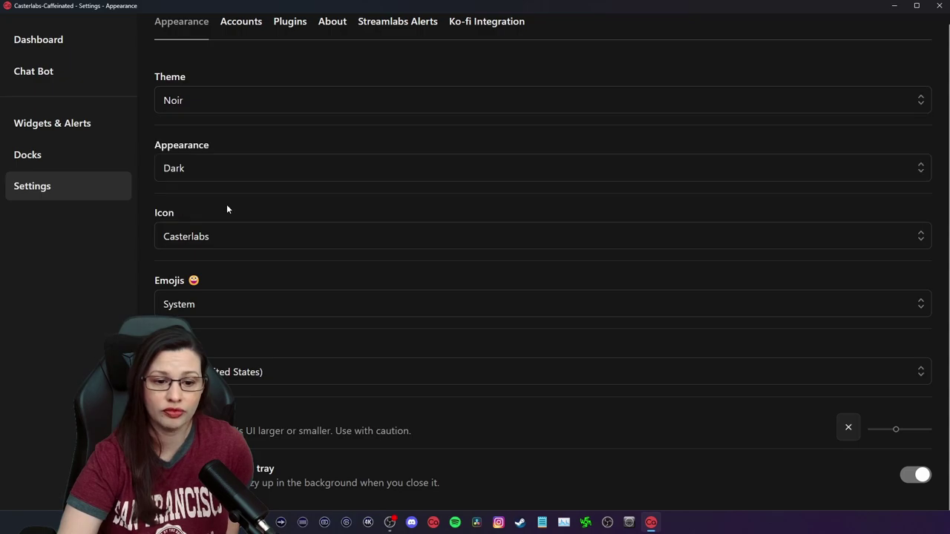
click(248, 305)
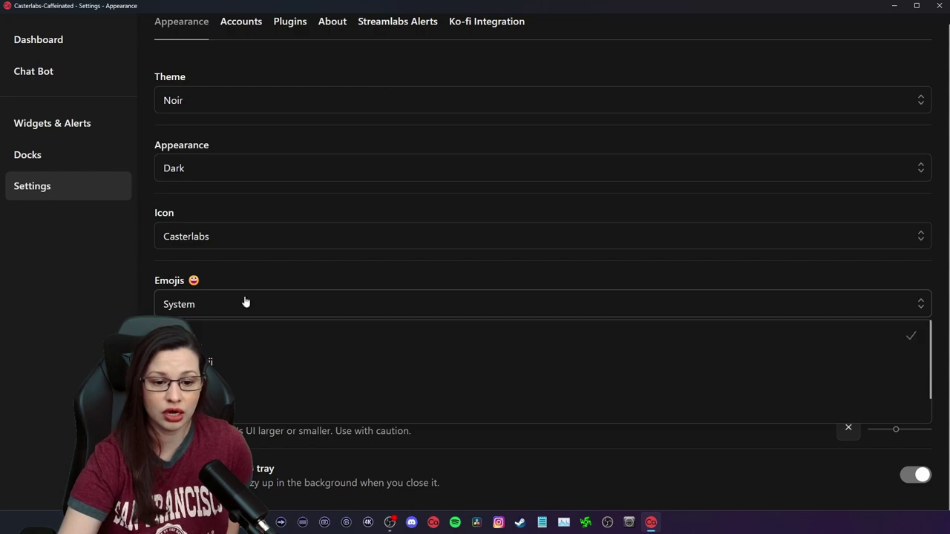
click(186, 306)
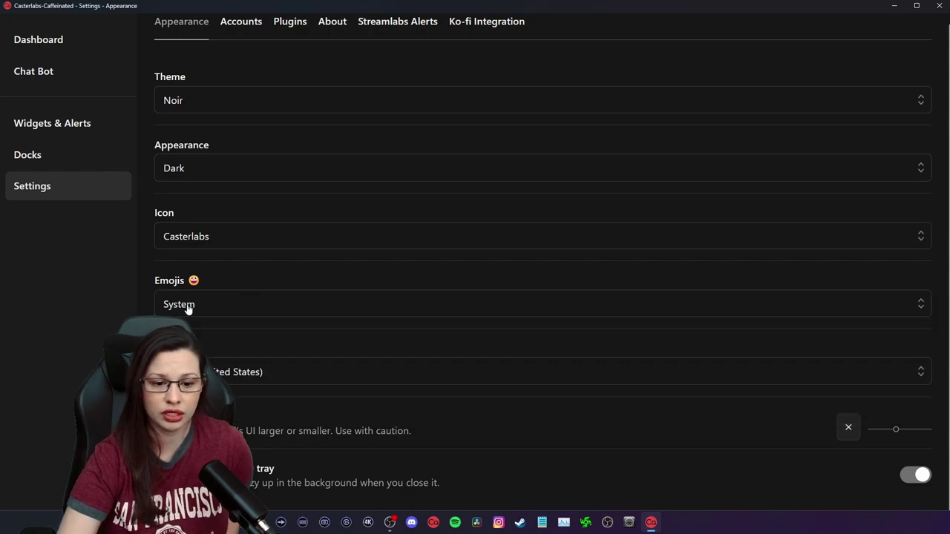
Keep the Casterlabs icon and Dark appearance, return to the Dashboard, and close Casterlabs
click(234, 245)
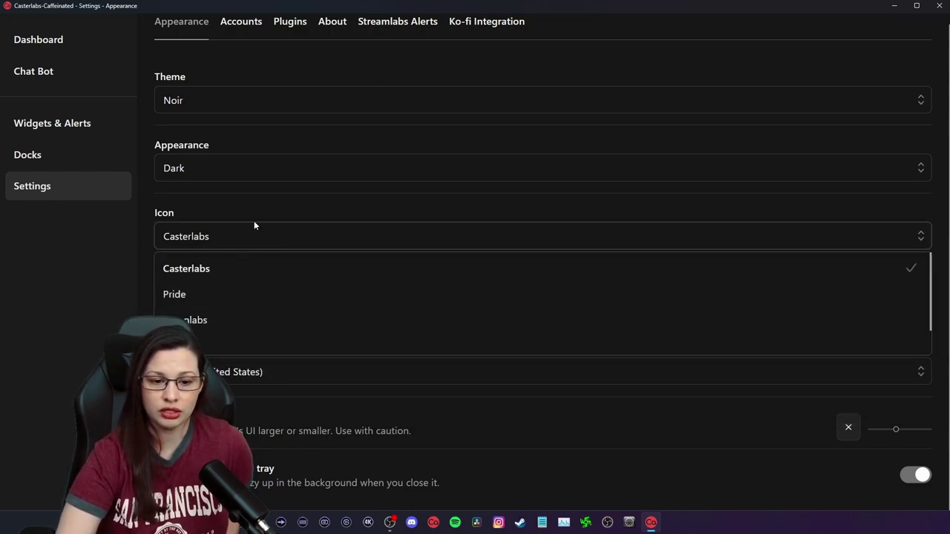
click(245, 242)
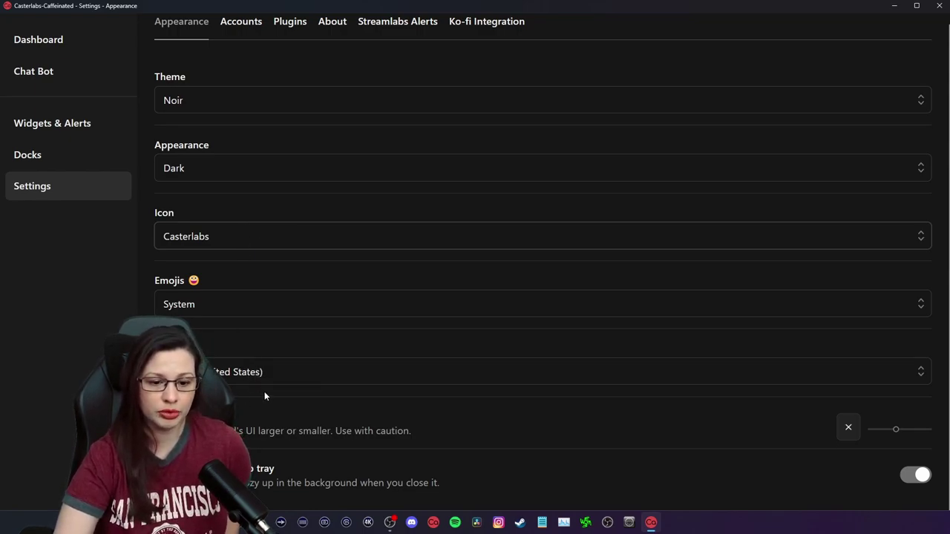
click(266, 178)
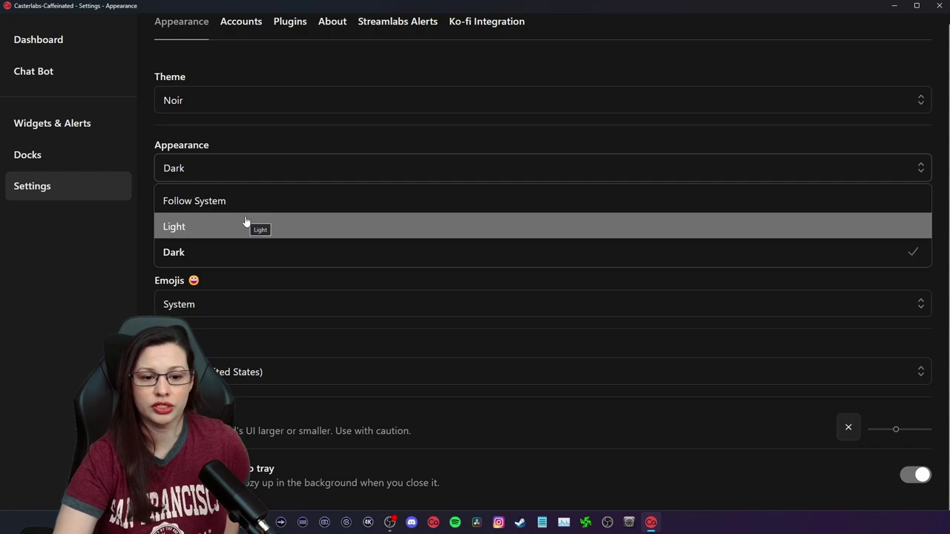
click(248, 256)
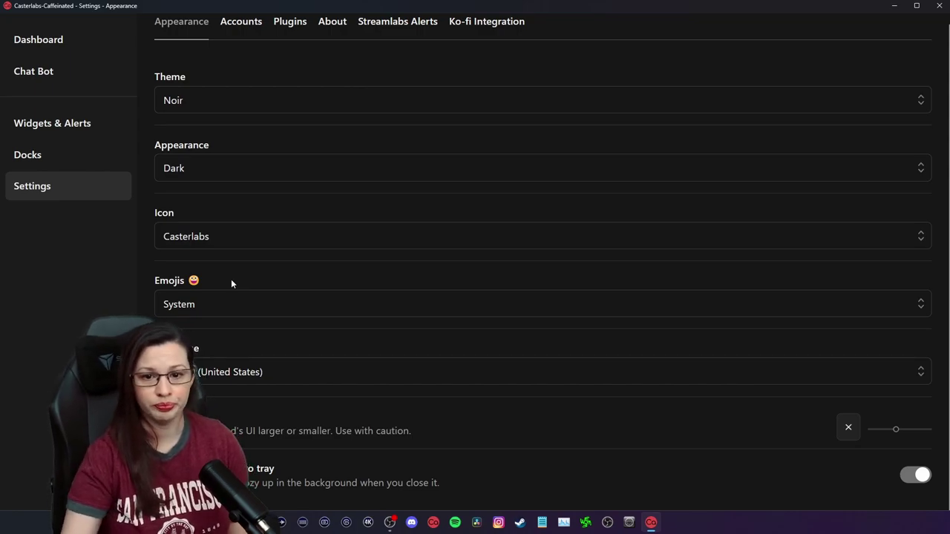
click(73, 35)
click(941, 9)
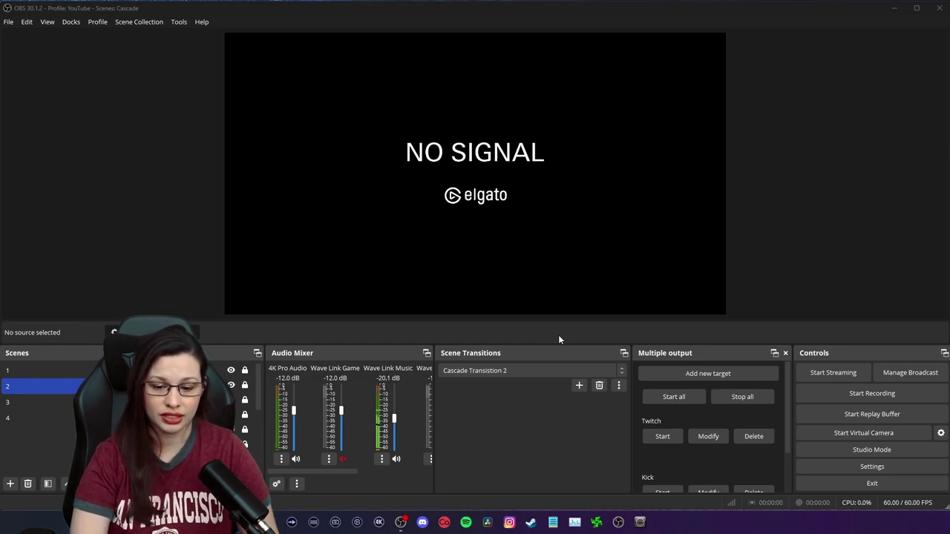
Relaunch Casterlabs-Caffeinated from its taskbar icon
click(444, 523)
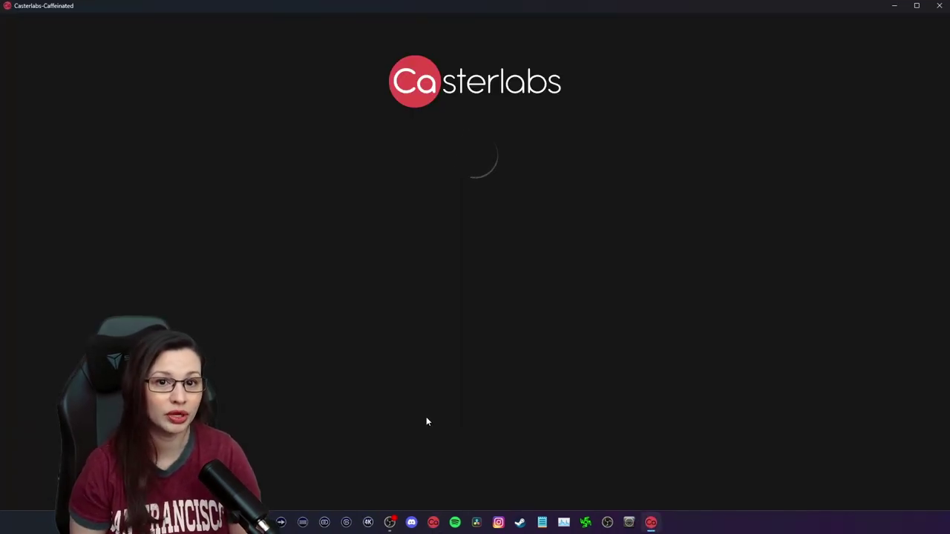
Look over the chat bot's Shouts, Timers and Settings tabs, ending on Shouts
click(52, 71)
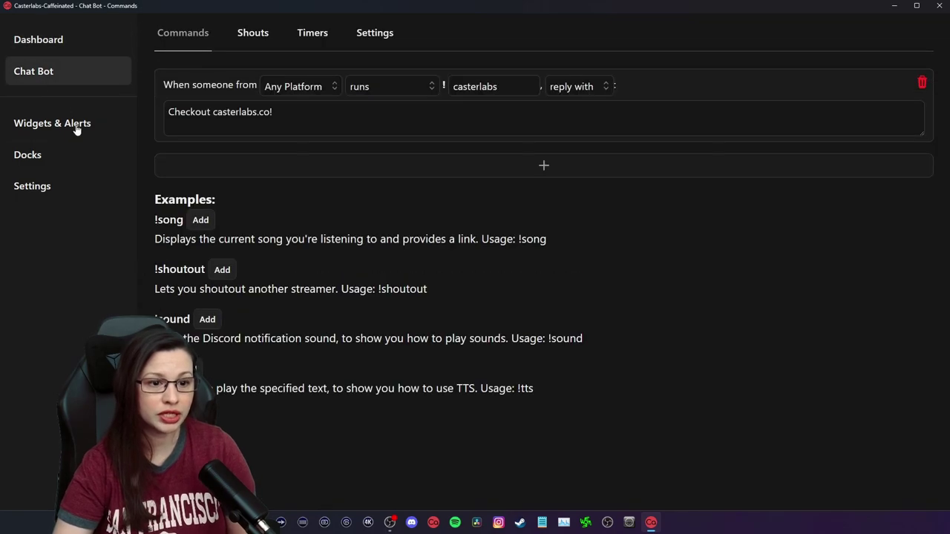
click(256, 35)
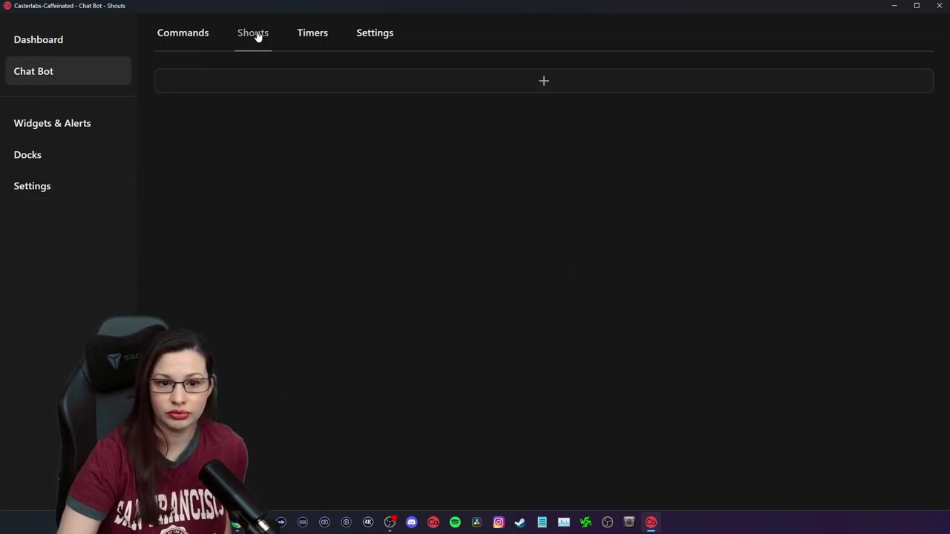
click(323, 35)
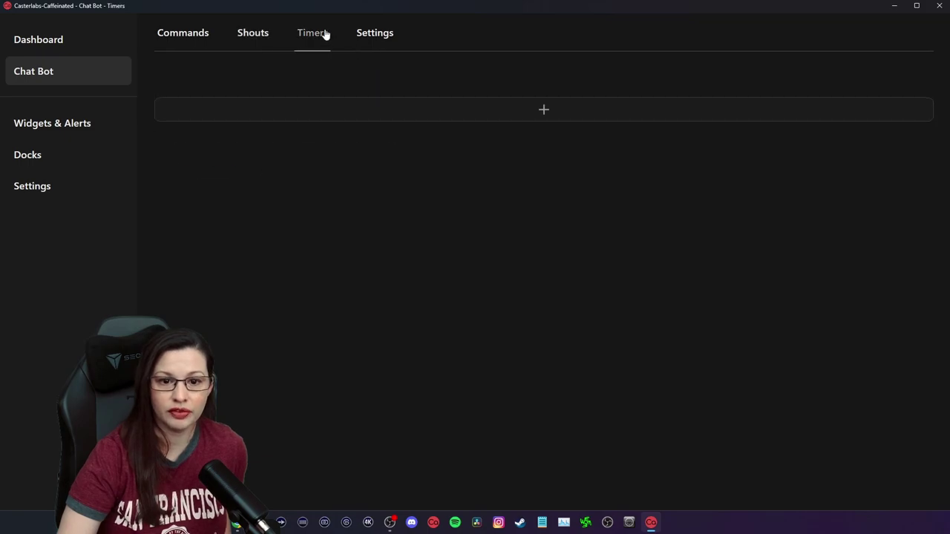
click(365, 41)
click(262, 42)
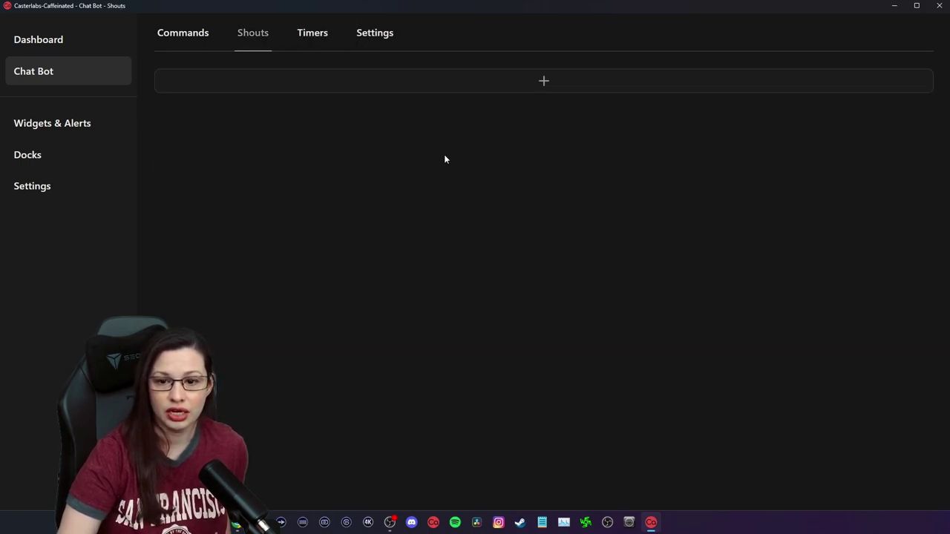
Add shouts for follows ('Thanks for the follow!') and donations ('Thanks for the donation!')
click(530, 82)
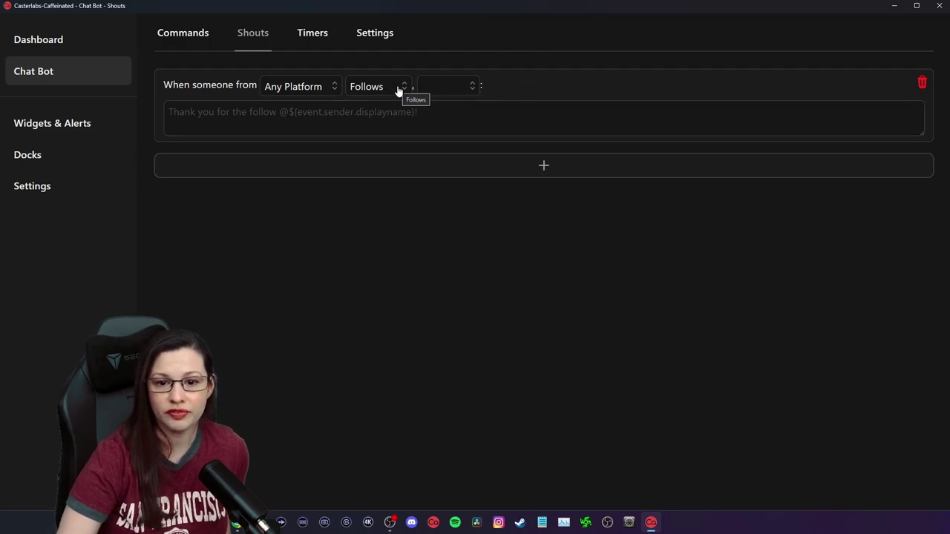
click(251, 118)
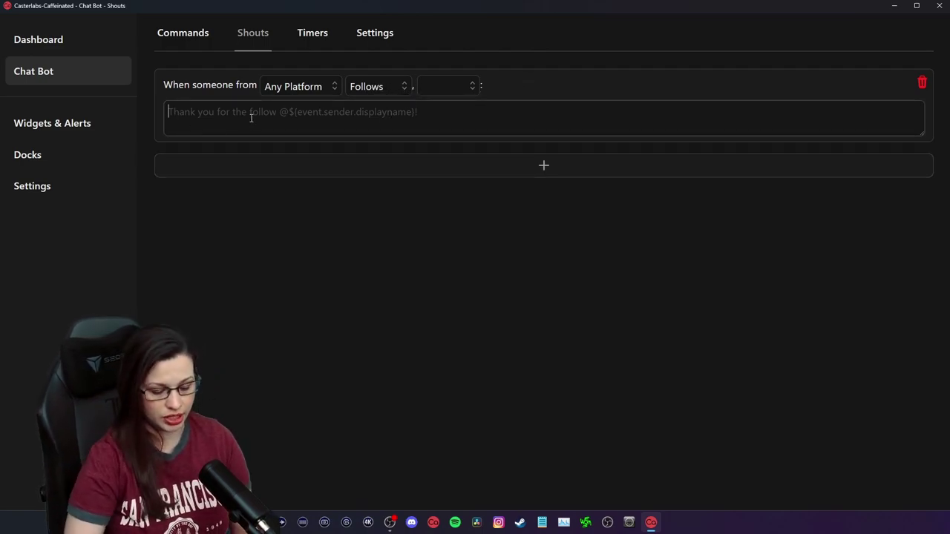
text(Th)
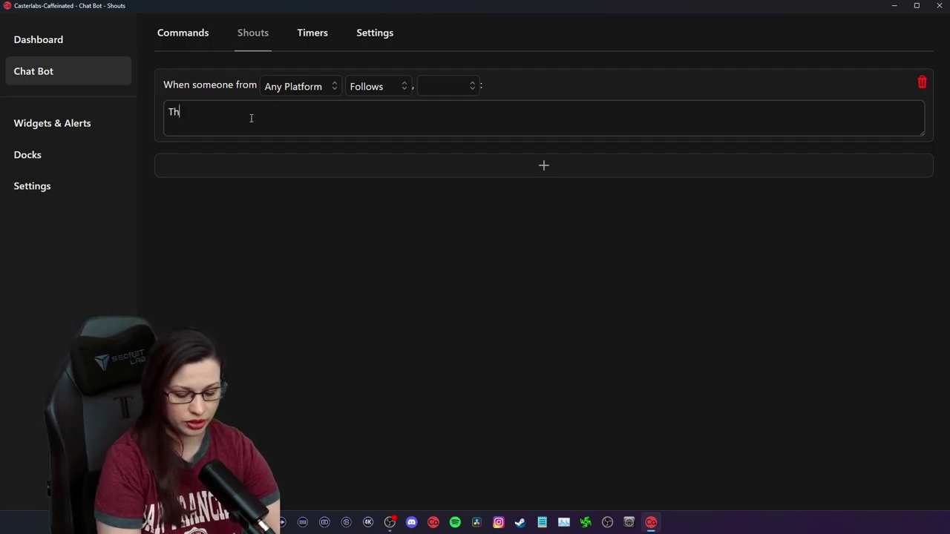
text(anks for the )
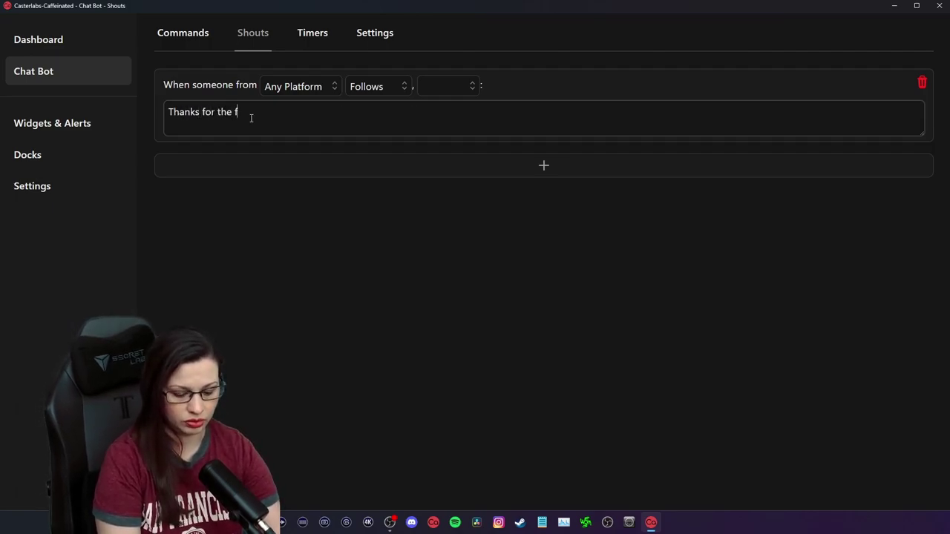
text(follow!)
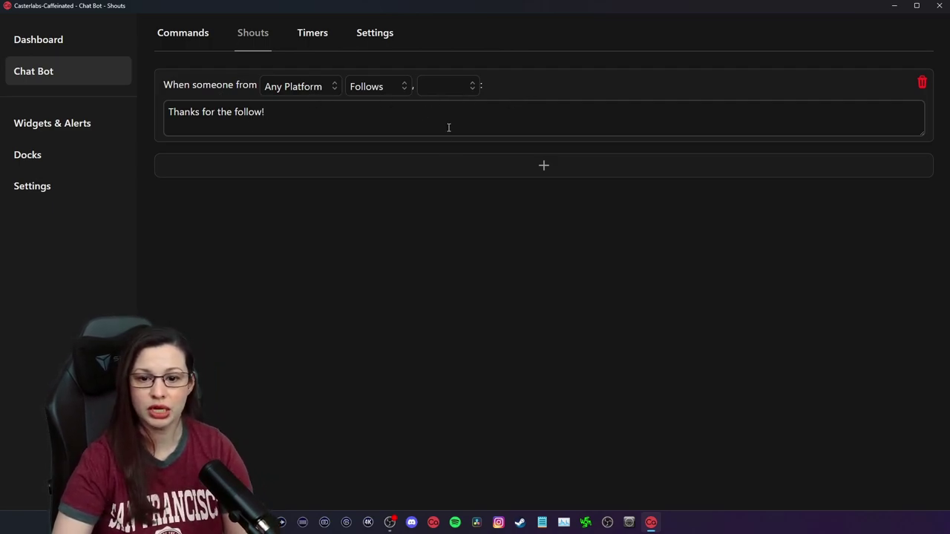
click(473, 171)
click(356, 180)
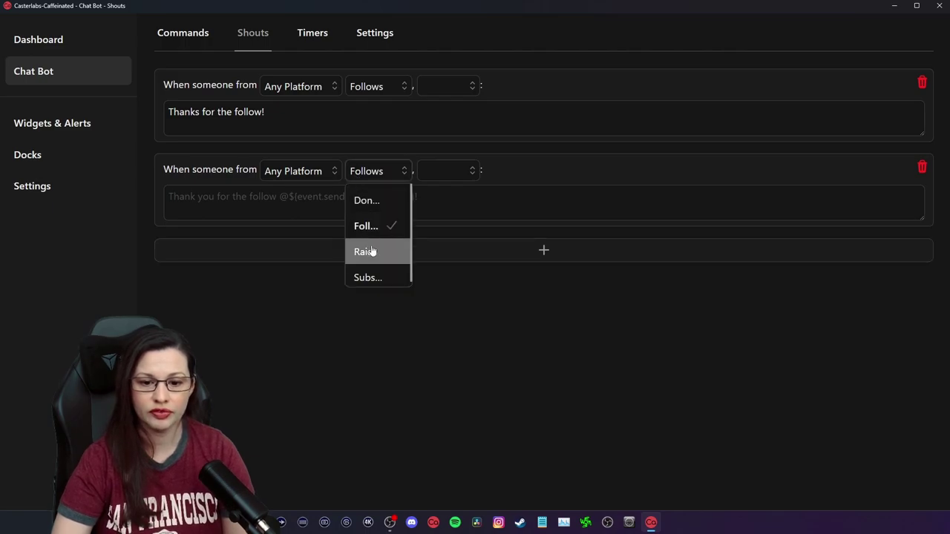
click(375, 202)
click(271, 195)
text(Thanks for )
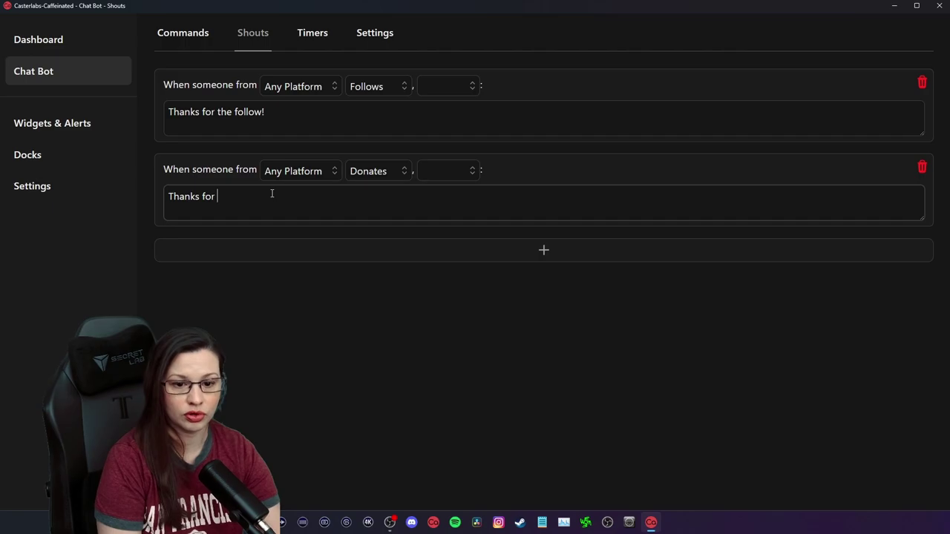
text(the donation)
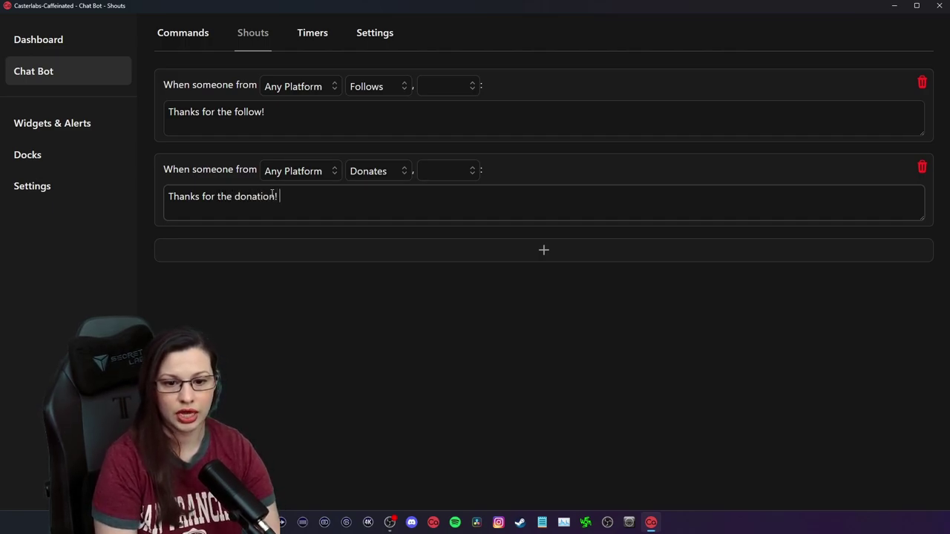
text(!)
Set both the follow and donation shouts to reply with their message
click(467, 84)
click(470, 119)
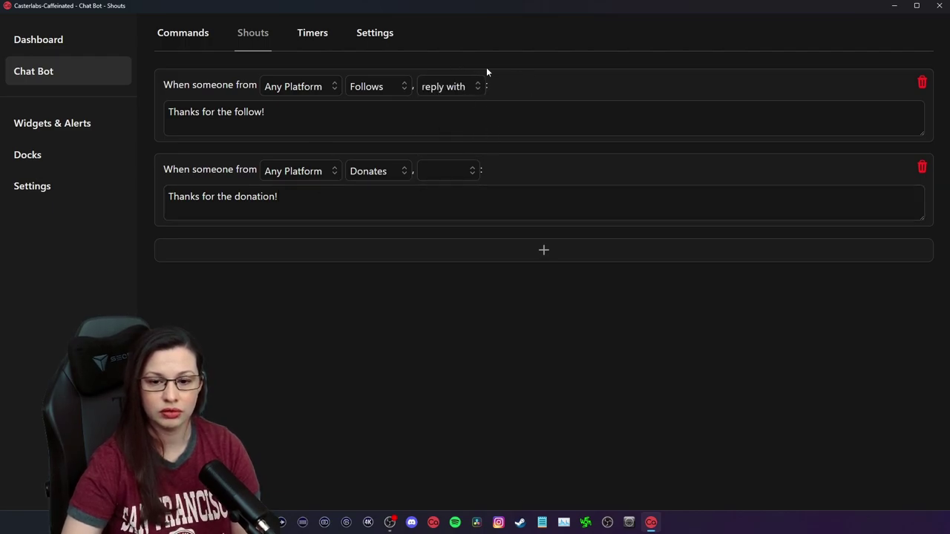
click(463, 173)
click(450, 203)
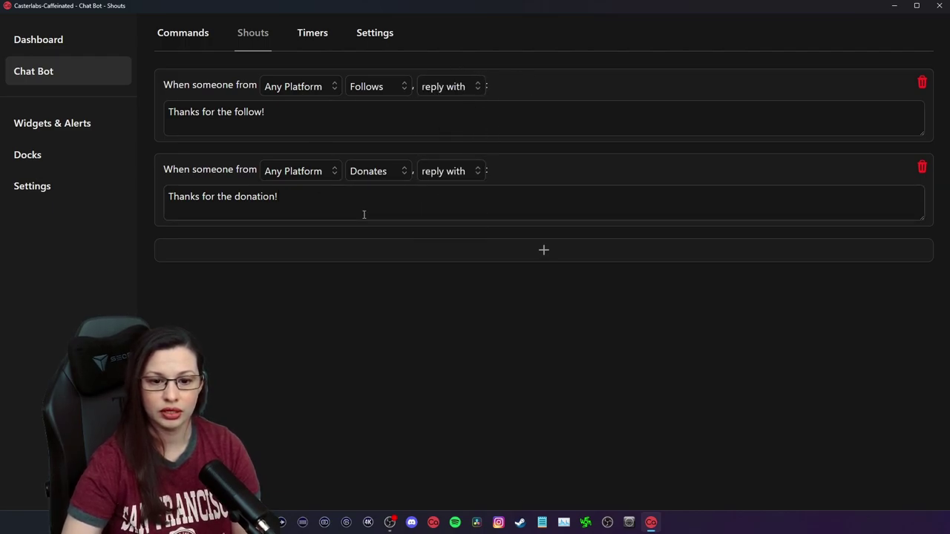
Add a third shout replying 'Thanks for the subs!' to subscriptions
click(375, 262)
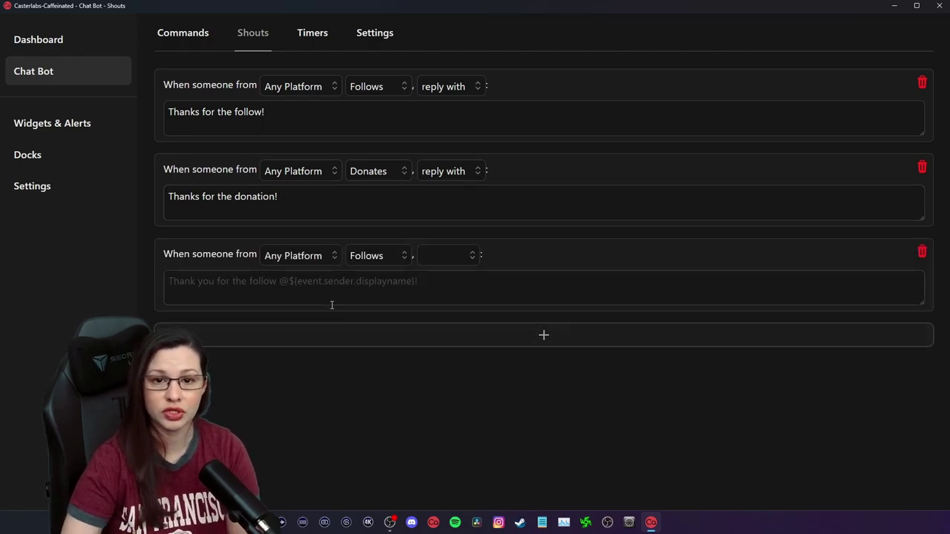
click(364, 260)
click(384, 362)
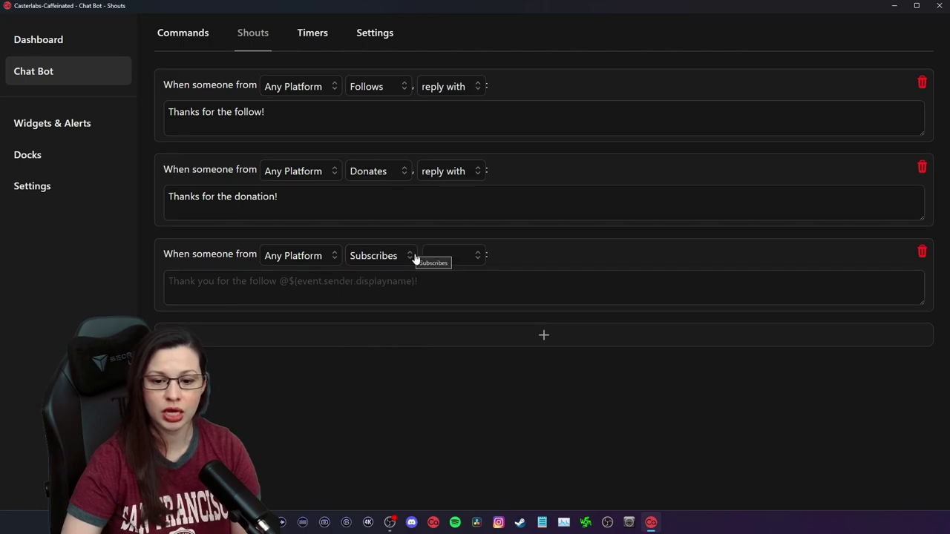
click(443, 255)
click(443, 286)
click(216, 284)
text(Thanks for)
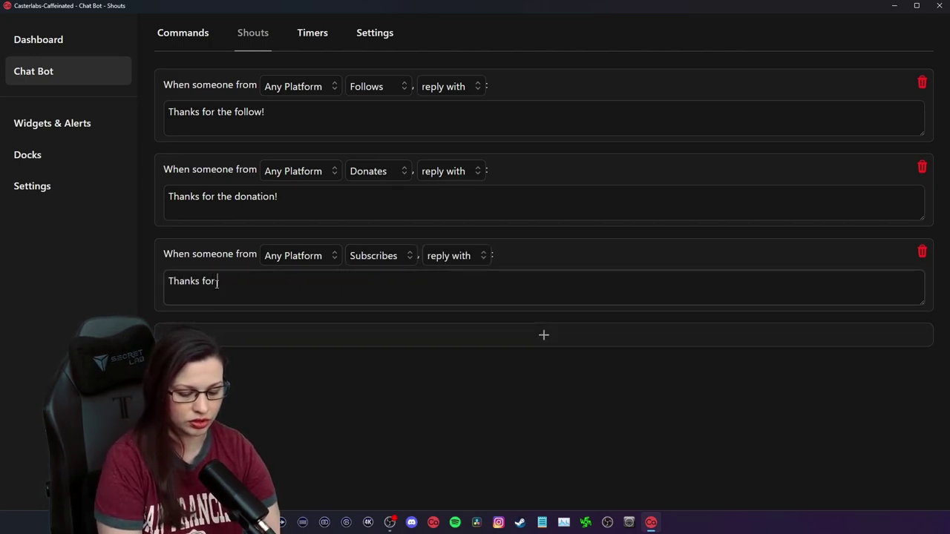
text( Sub)
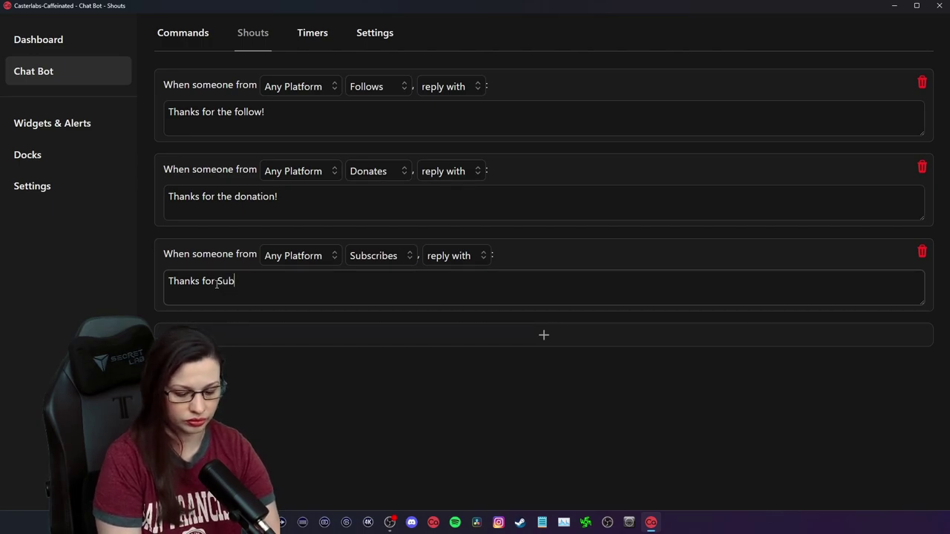
key(BackSpace)
key(BackSpace)
key(BackSpace)
key(BackSpace)
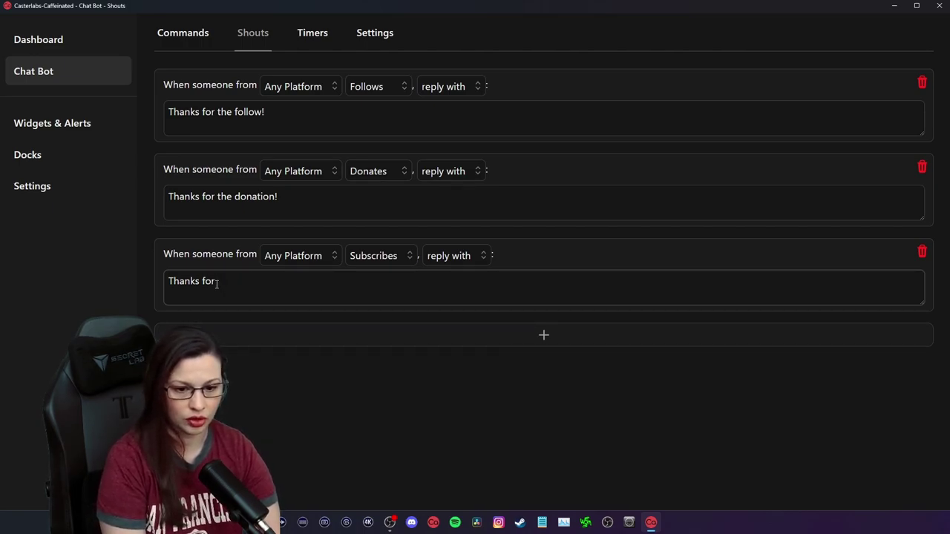
text(the su)
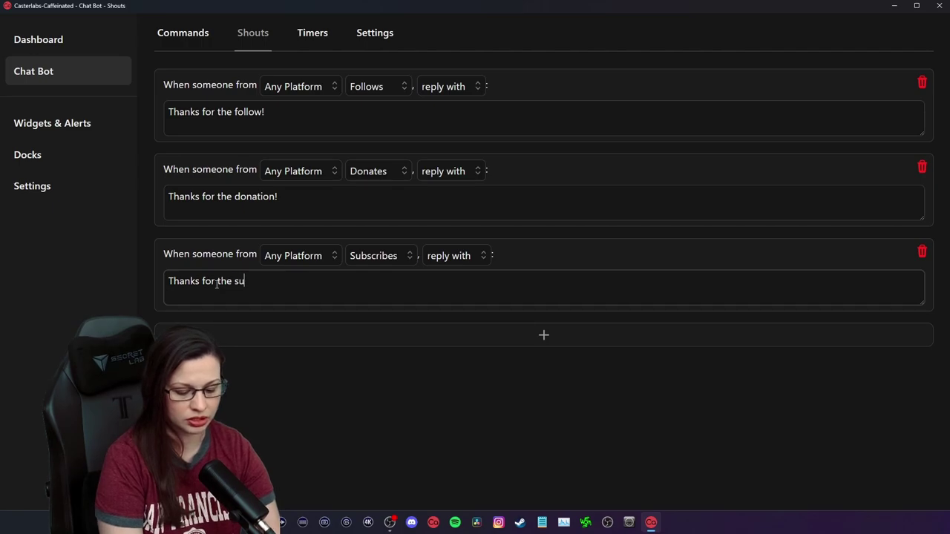
text(bs!)
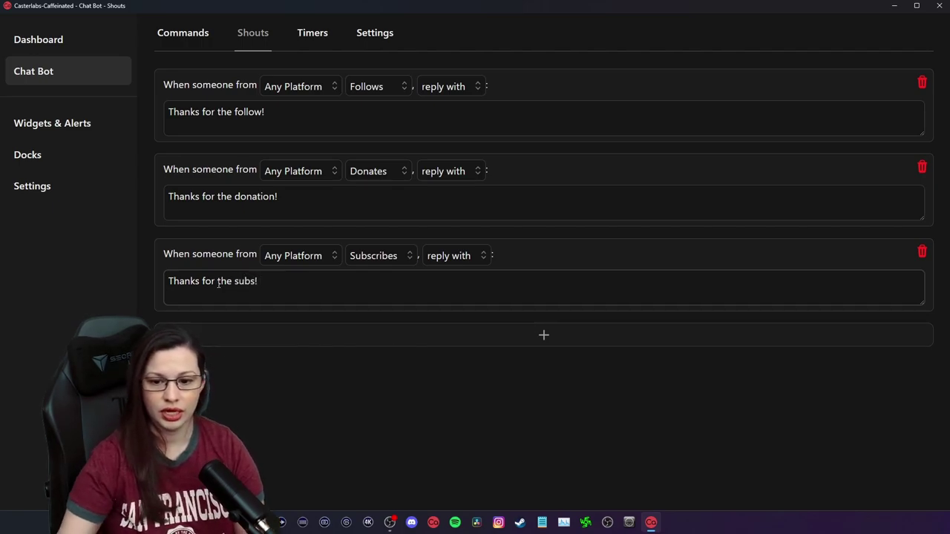
Add a fourth shout on Raids that replies with 'Thanks for the Raid!'
click(544, 334)
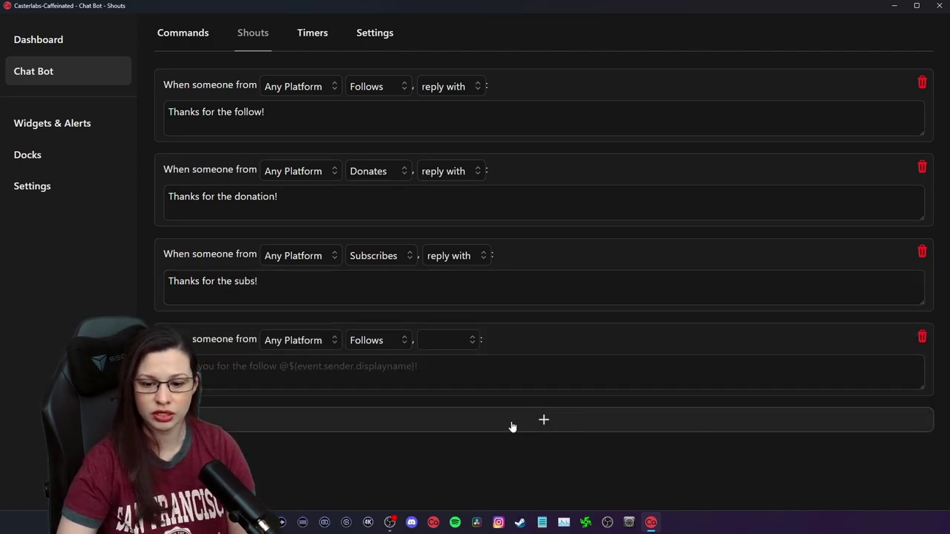
click(383, 340)
click(375, 421)
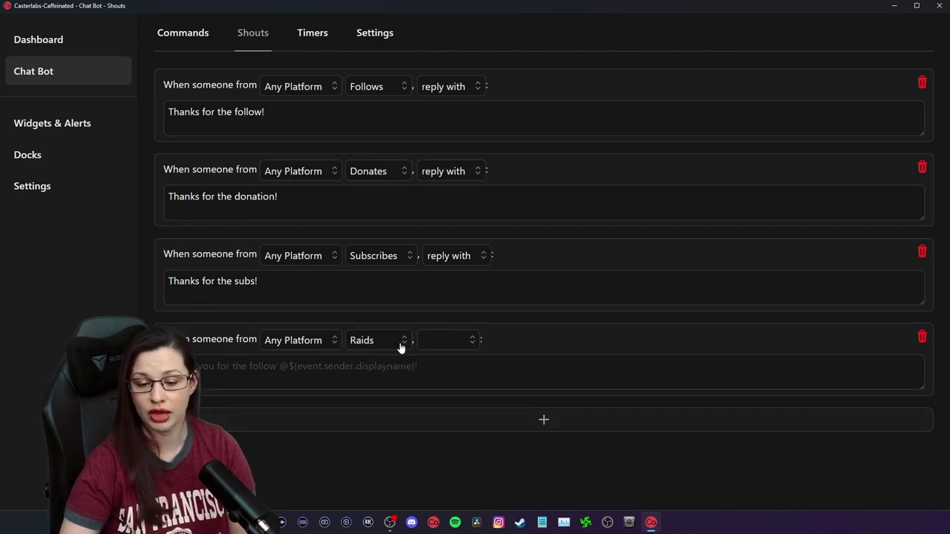
click(401, 345)
click(376, 418)
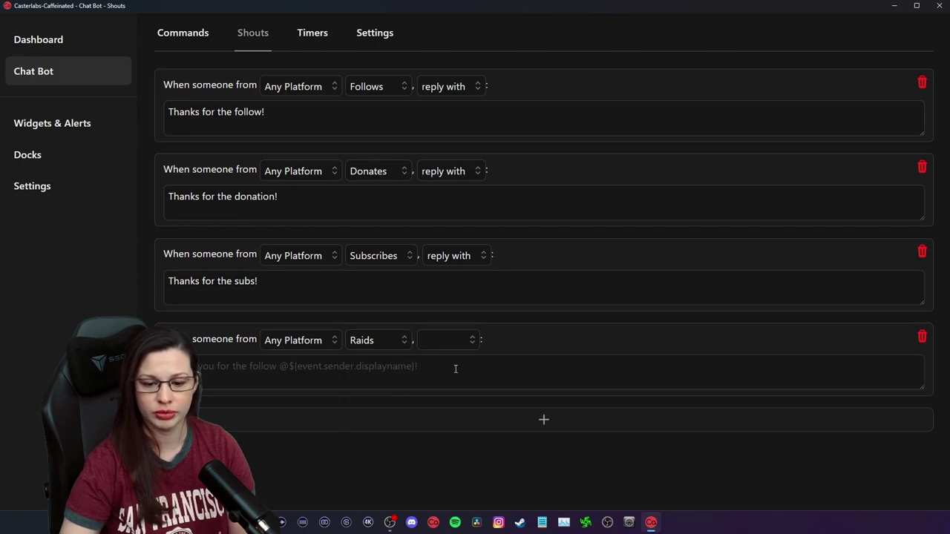
click(479, 336)
click(449, 369)
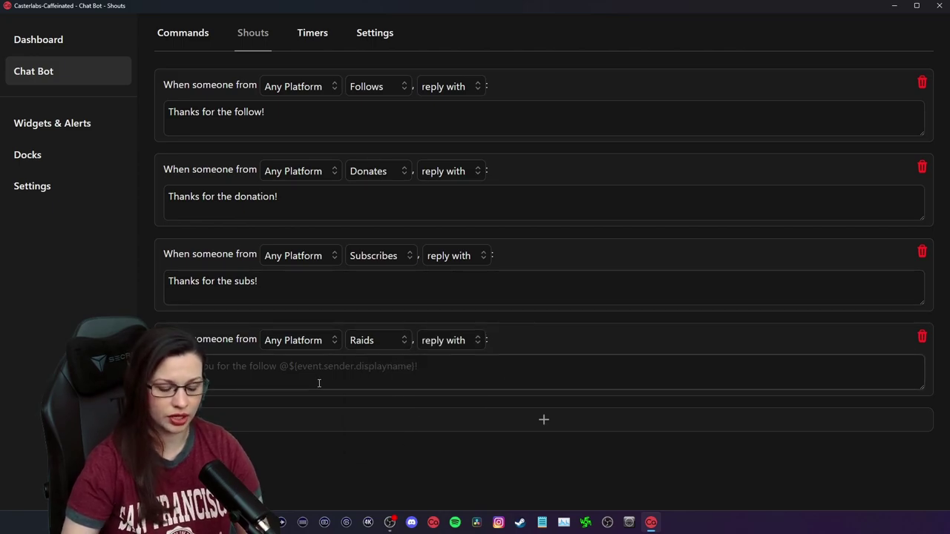
click(319, 383)
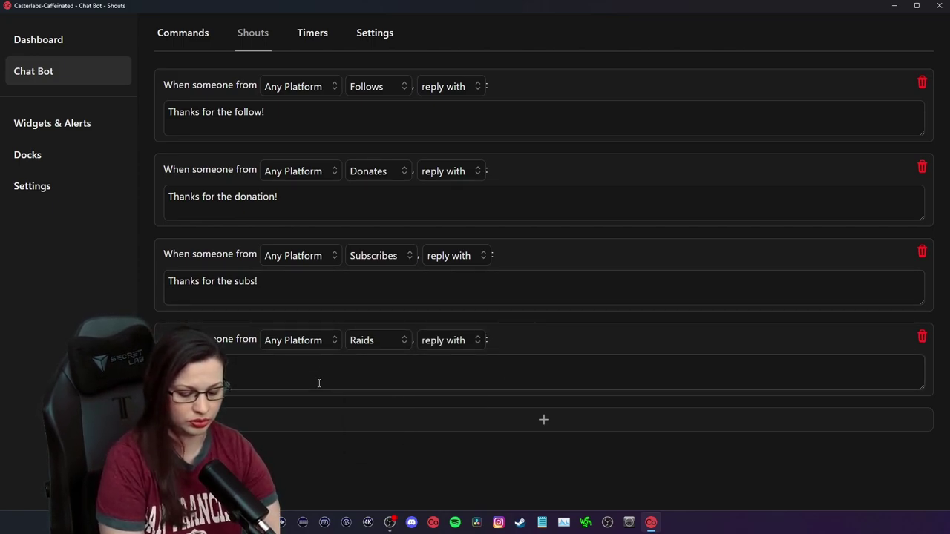
text(Thanks for the raid)
text(!)
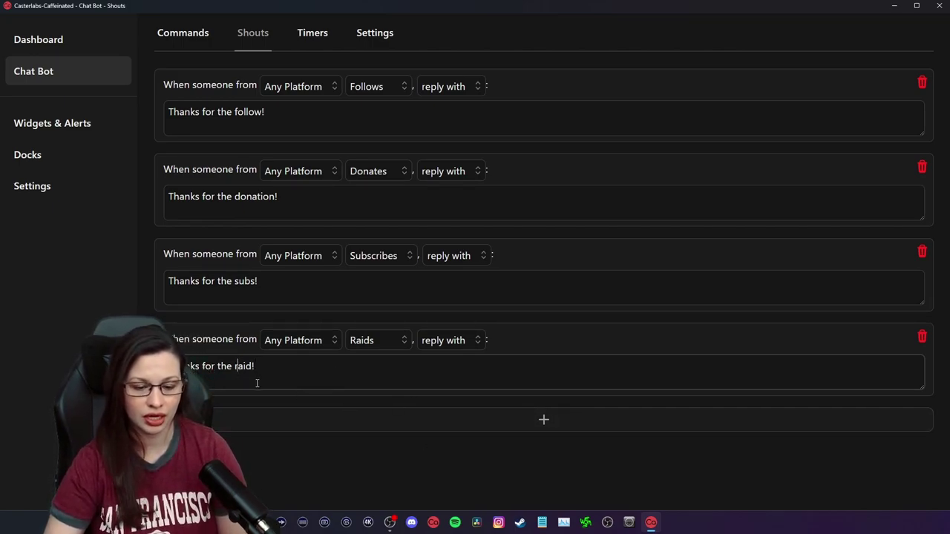
key(BackSpace)
text(R)
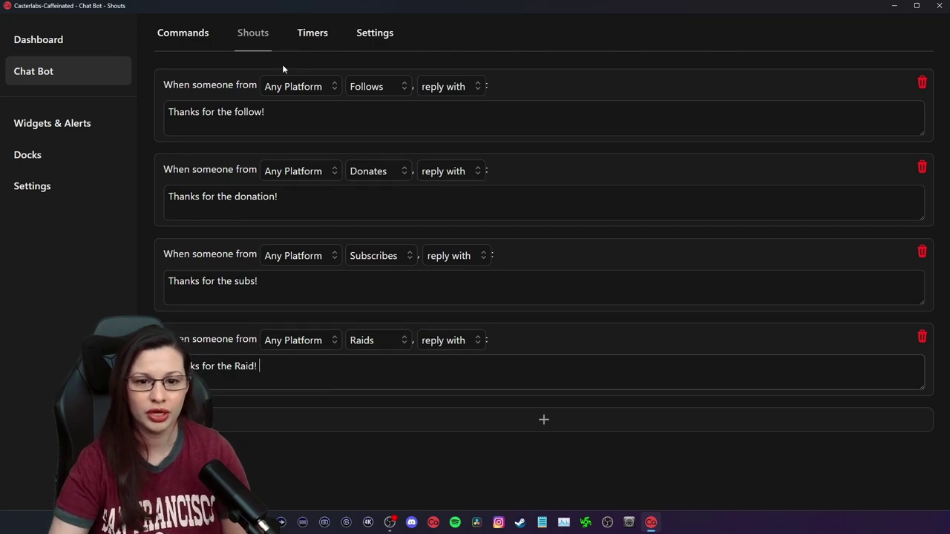
Add a chat bot timer message reading 'I love Casterlabs!' with the interval left at 300 seconds
click(305, 32)
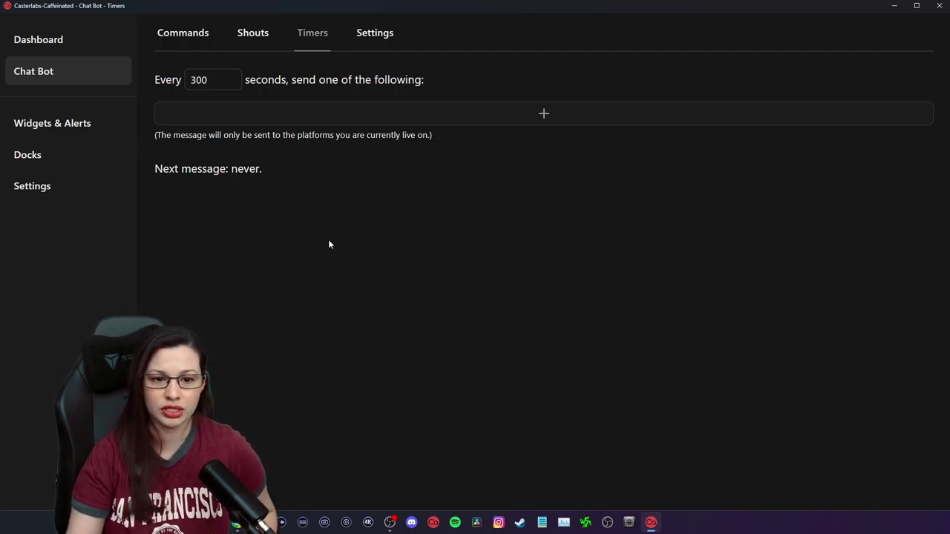
click(438, 121)
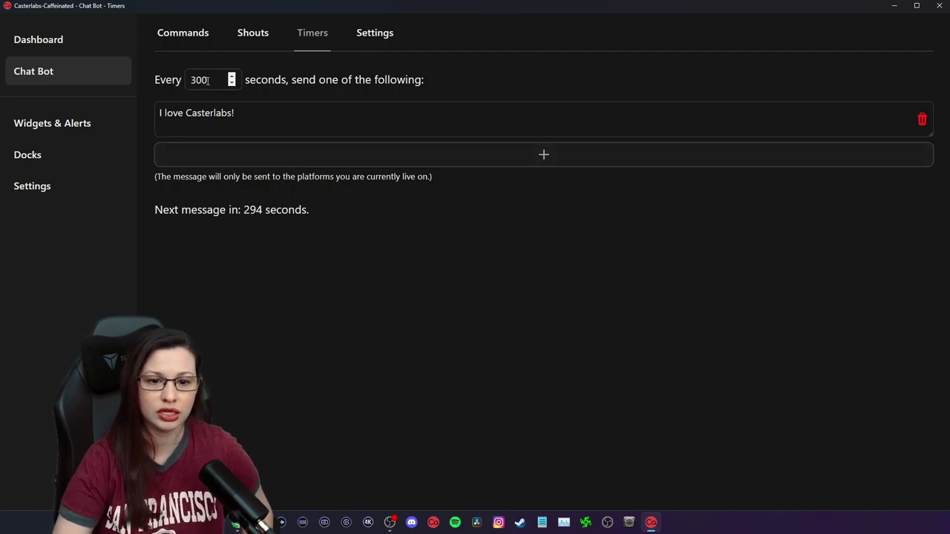
drag(208, 79, 180, 77)
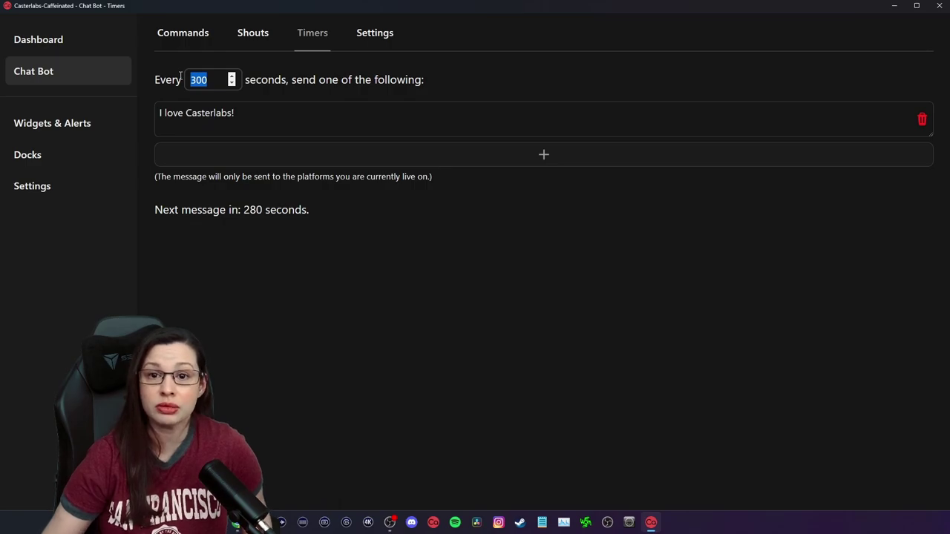
Delete the 'I love Casterlabs!' timer message, leaving the timer empty, and return to Shouts
click(383, 46)
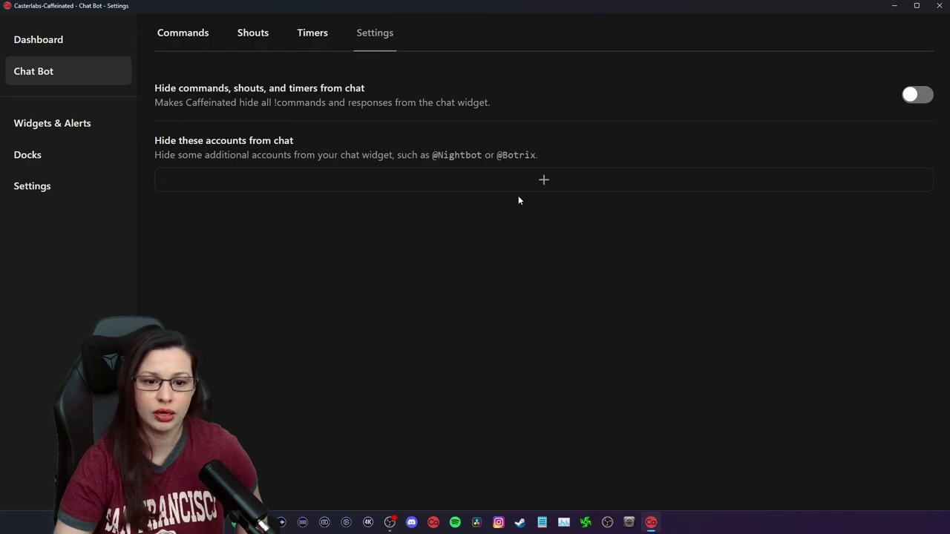
click(178, 40)
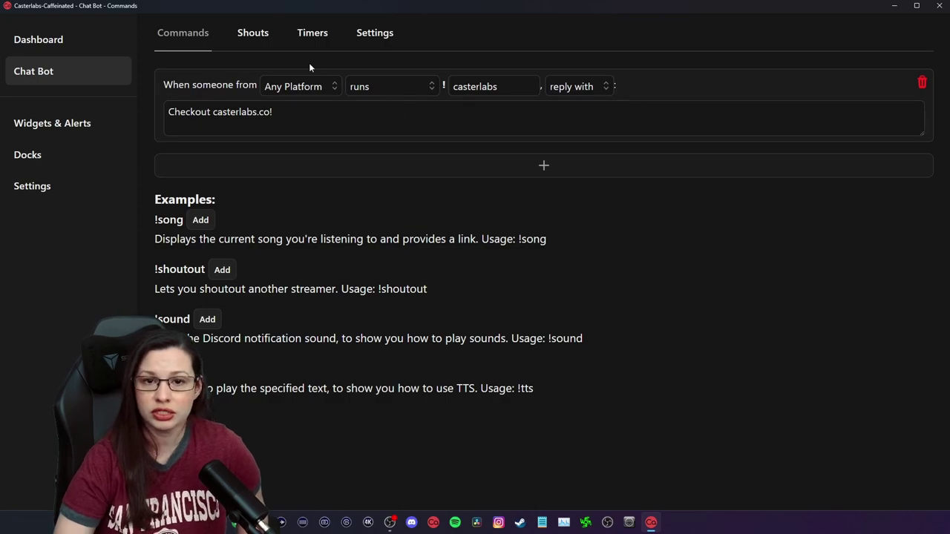
click(263, 34)
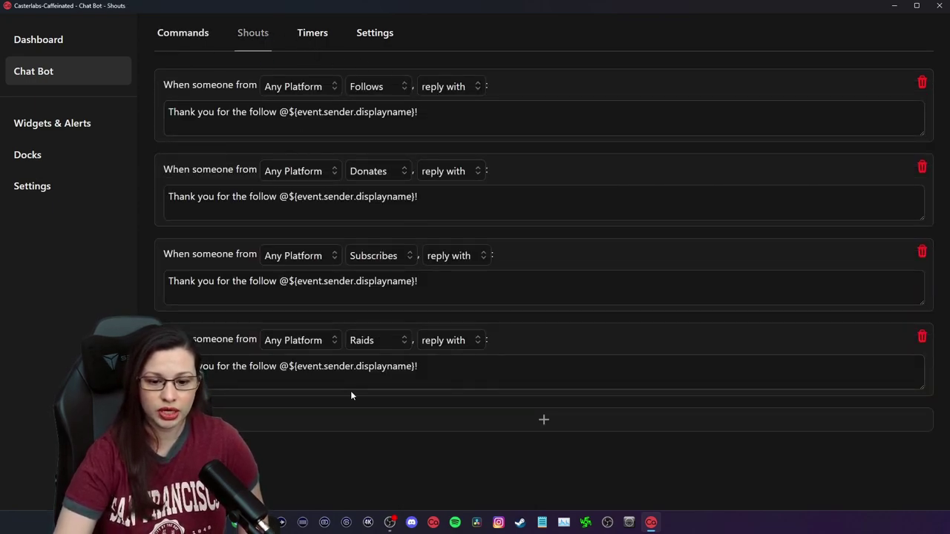
click(314, 37)
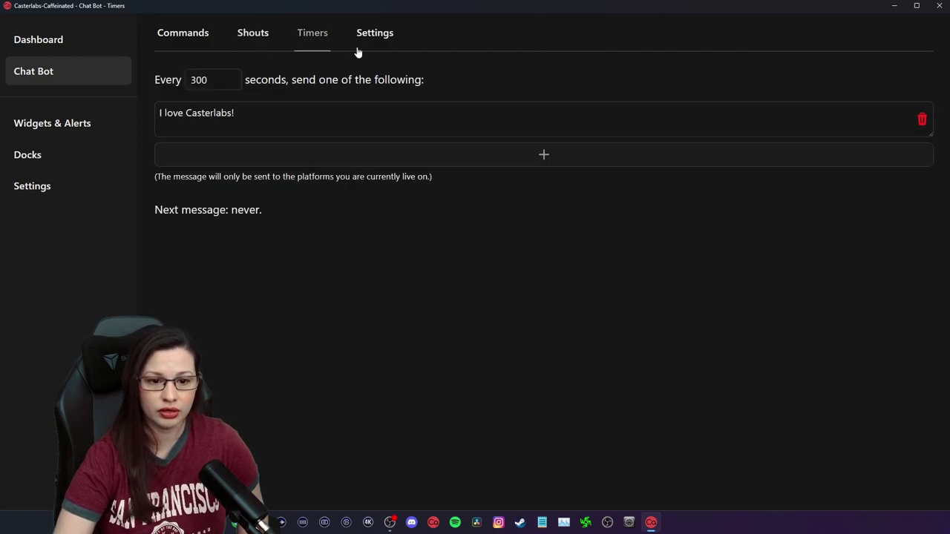
click(922, 119)
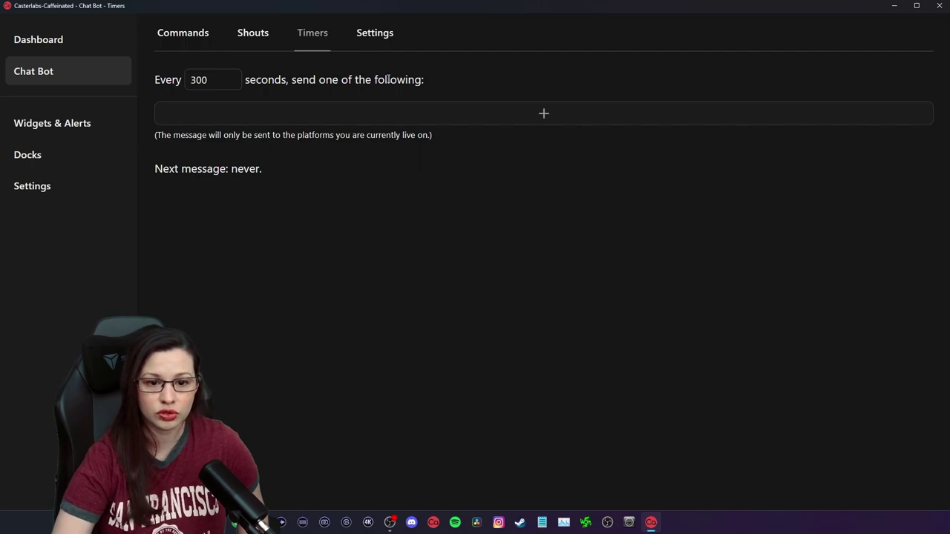
click(249, 34)
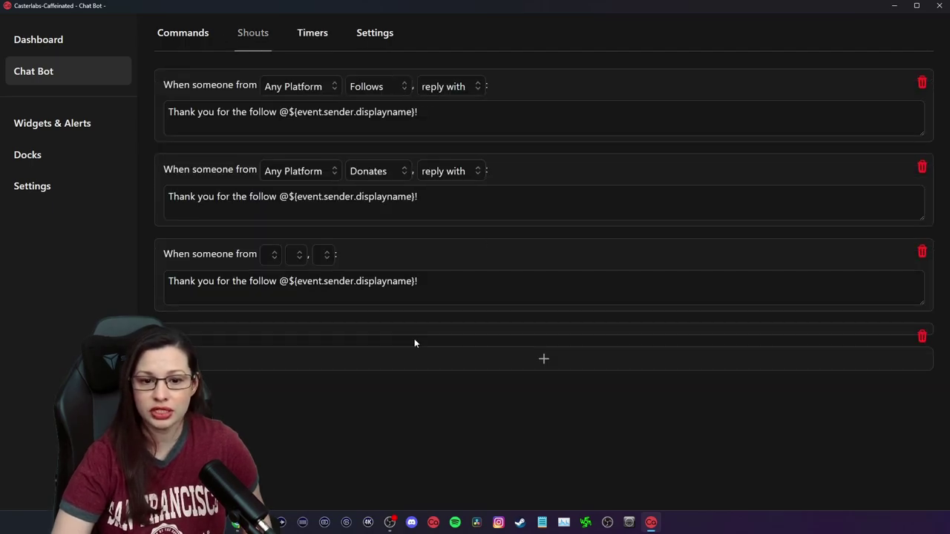
On the Dashboard, collapse the sidebar and set the chat platform dropdown to All
click(46, 42)
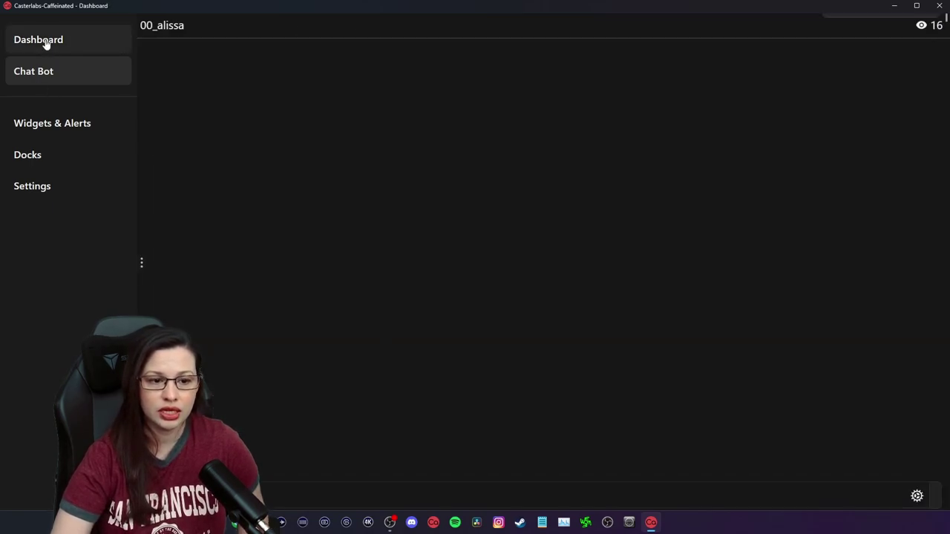
click(140, 266)
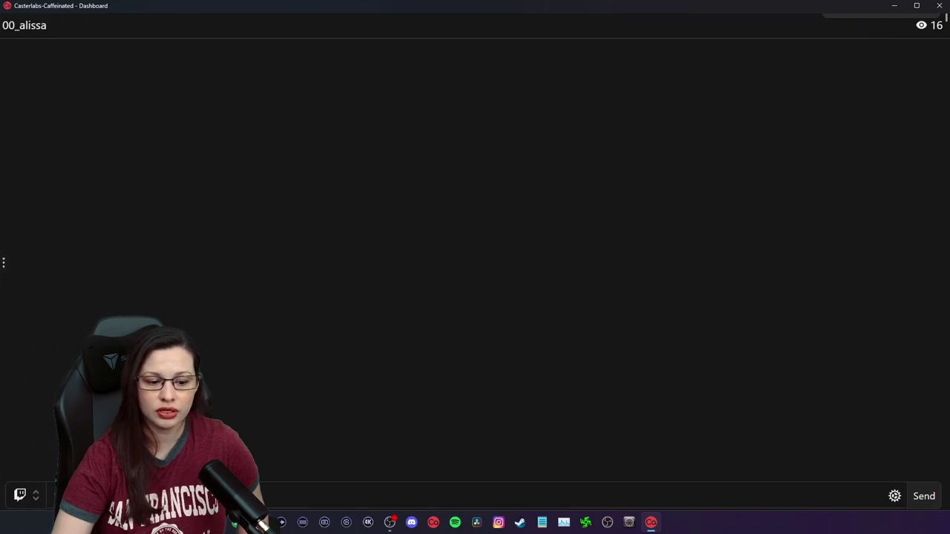
click(22, 493)
click(21, 416)
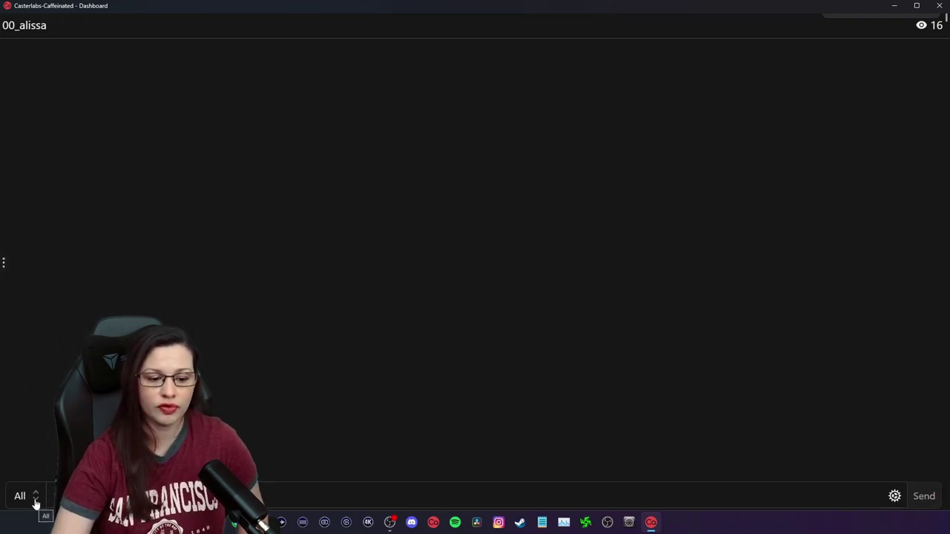